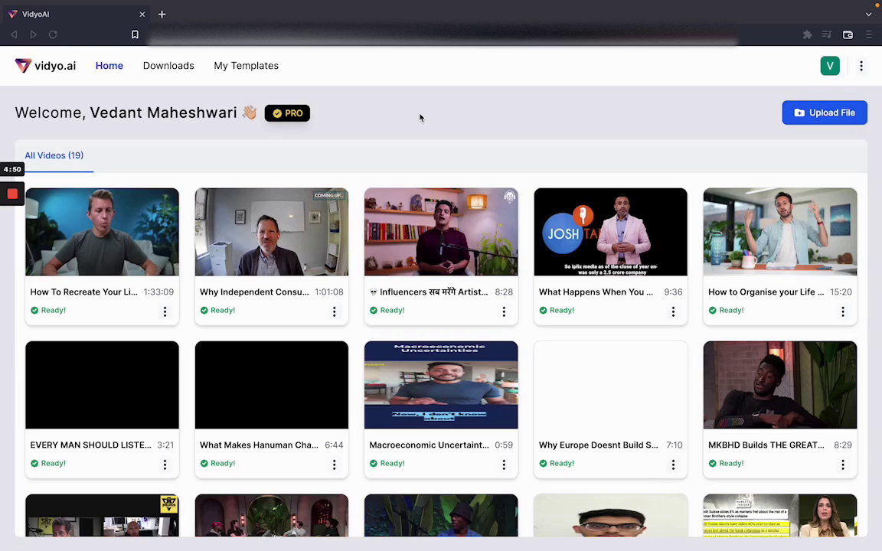
- Open the Upload File dialog from the Vidyo.ai dashboard to import a new video
left_click(806, 116)
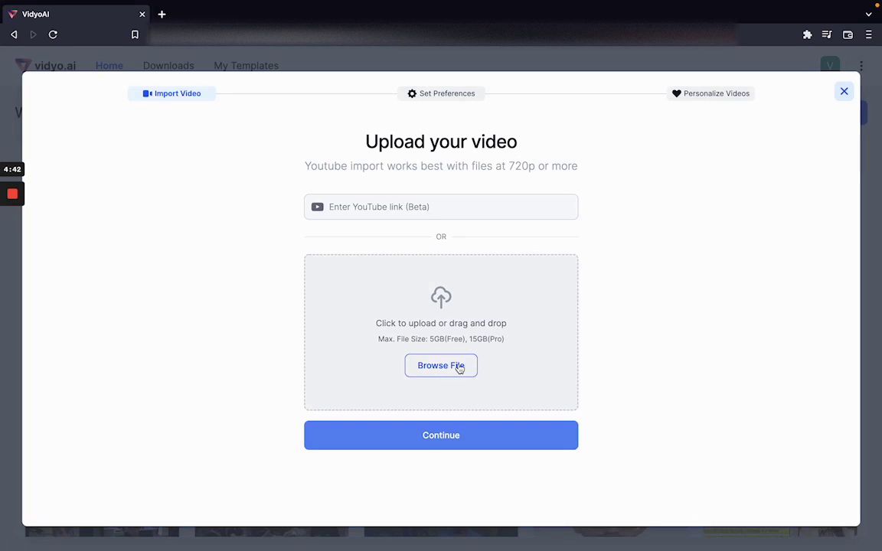
left_click(380, 210)
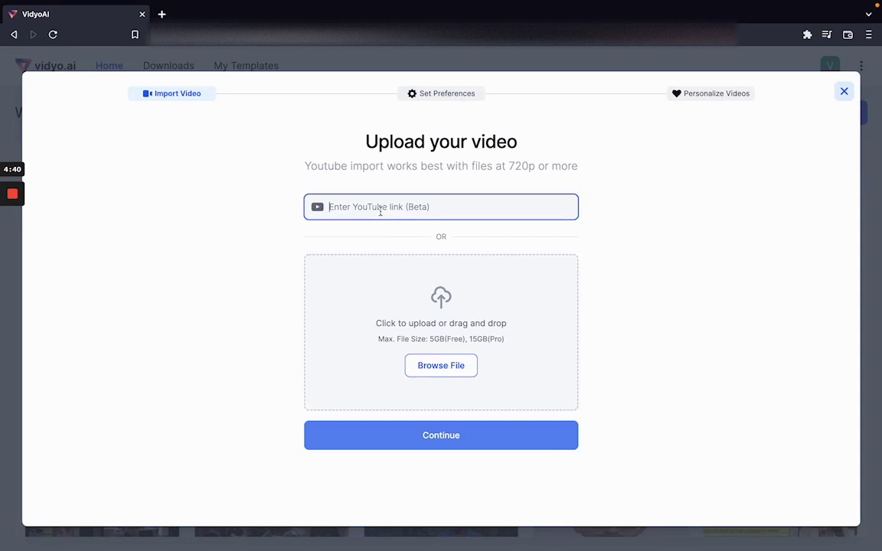
type("https://www.youtube.com/watch?v=Z3_PwvvfxIU")
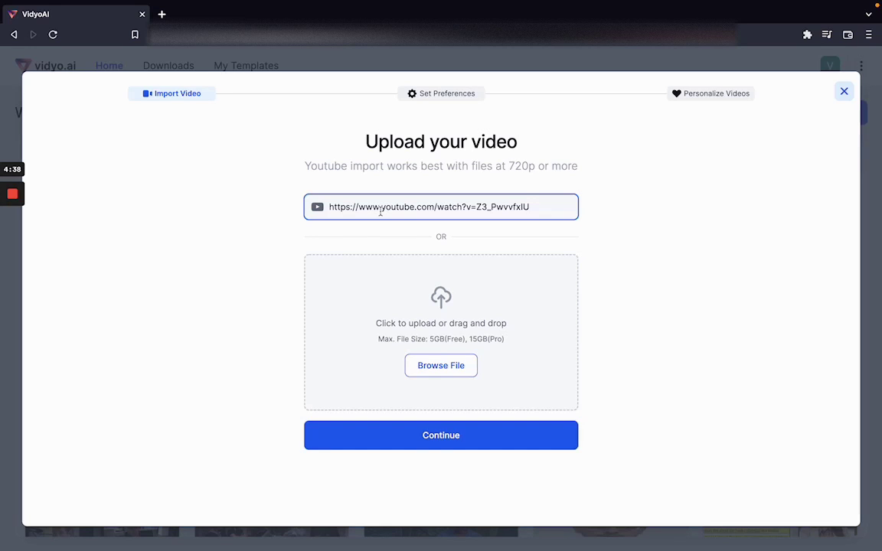
left_click(446, 434)
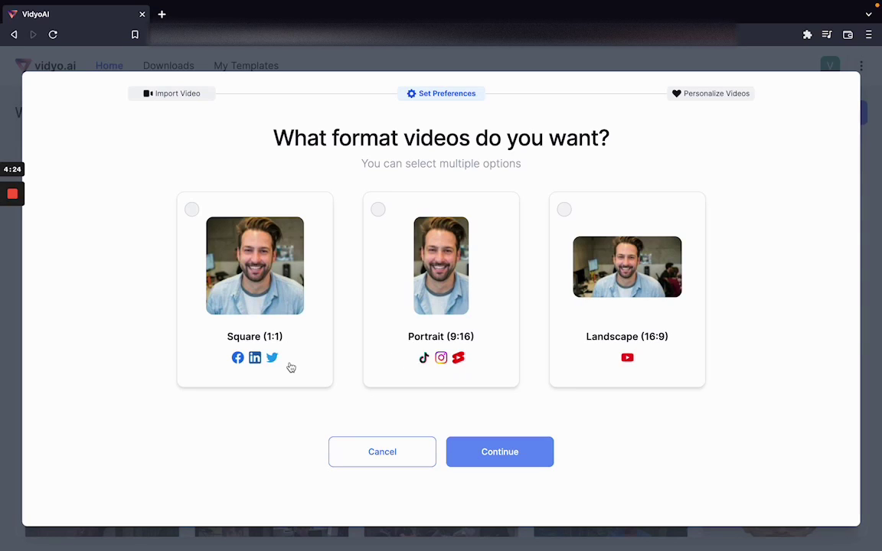
- Choose Portrait (9:16) and Square (1:1) output formats and continue to templates
left_click(392, 247)
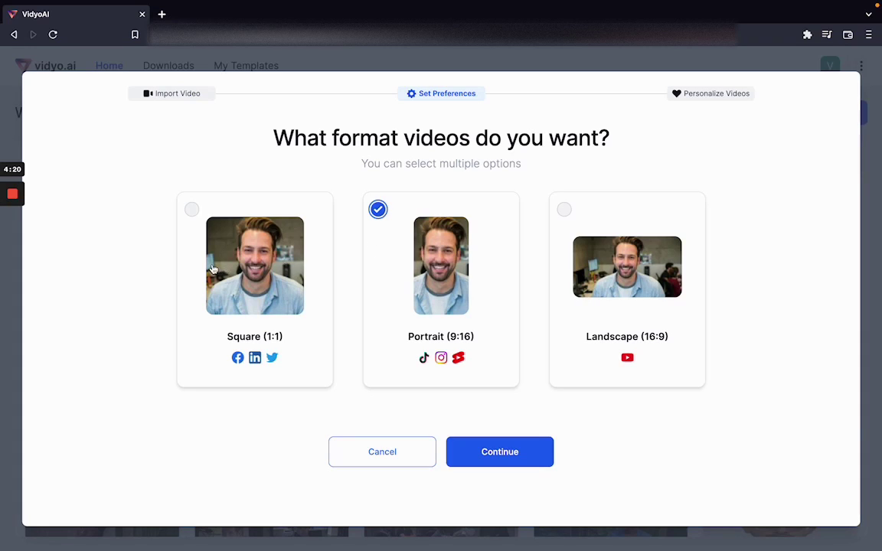
left_click(181, 233)
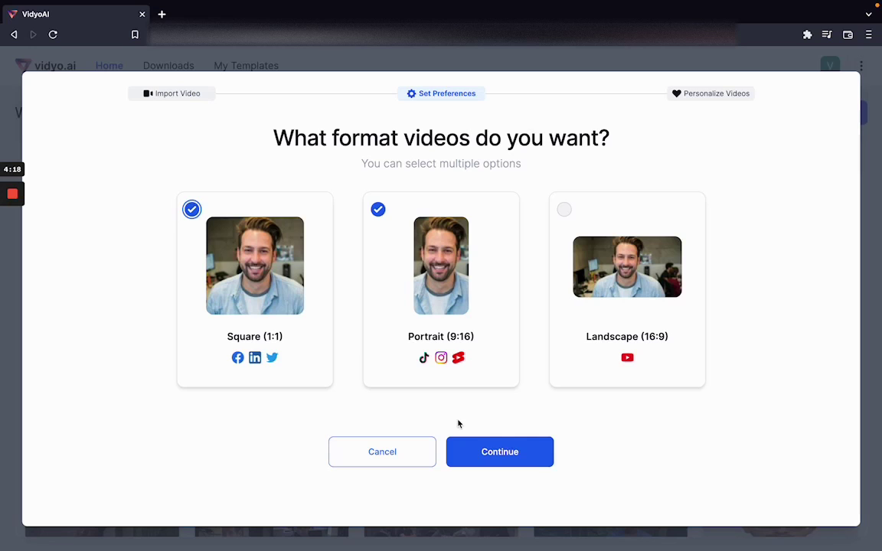
left_click(507, 455)
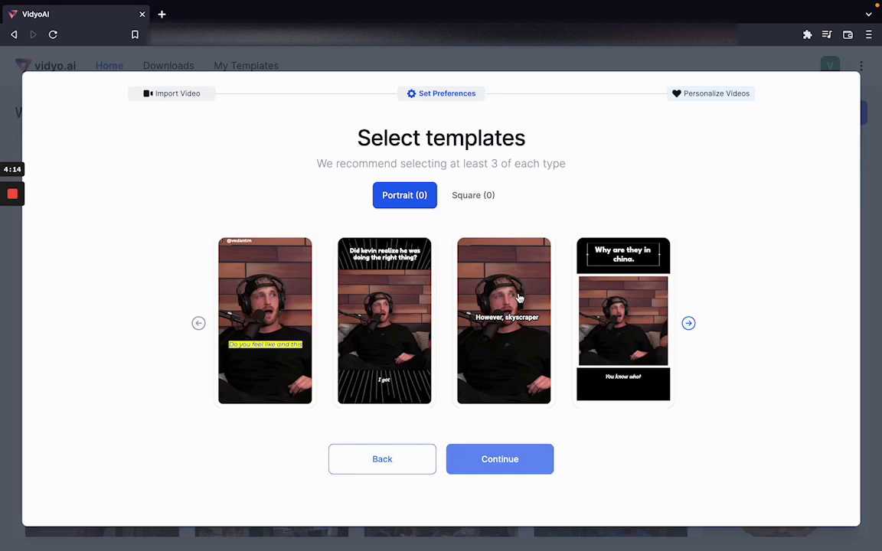
- Pick three portrait templates: red-bar captions, green captions, and 'Why are they in china.'
left_click(688, 325)
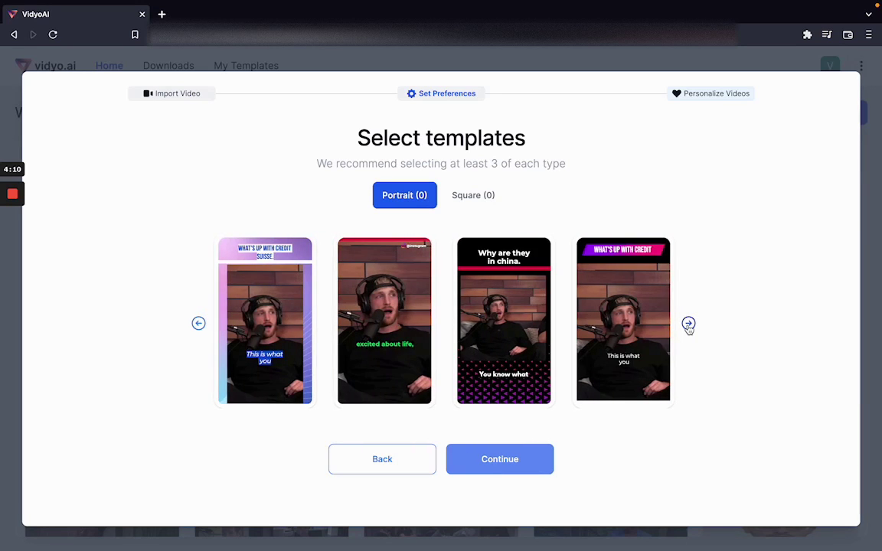
left_click(688, 324)
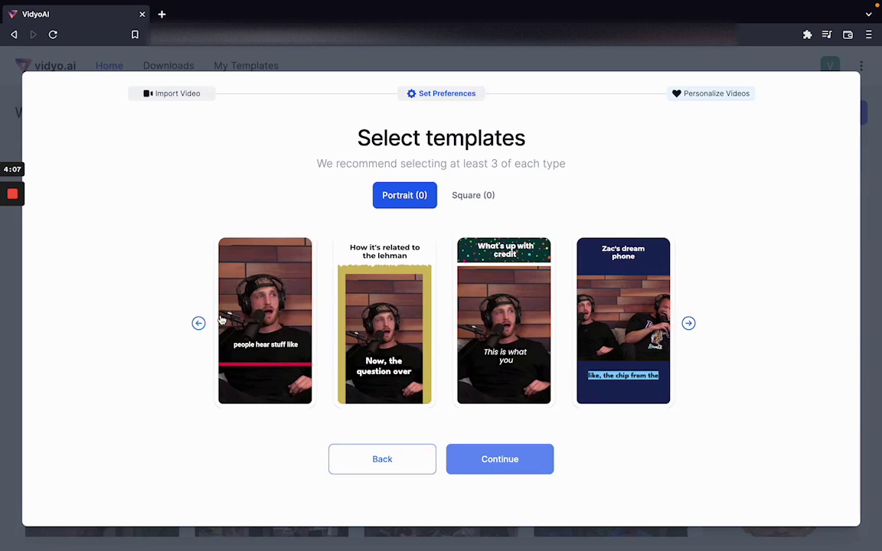
left_click(252, 264)
left_click(198, 324)
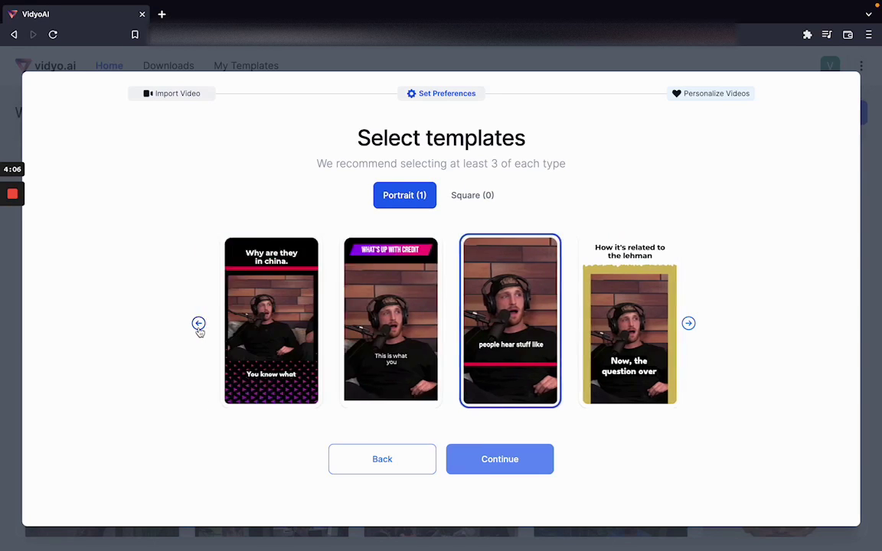
left_click(389, 299)
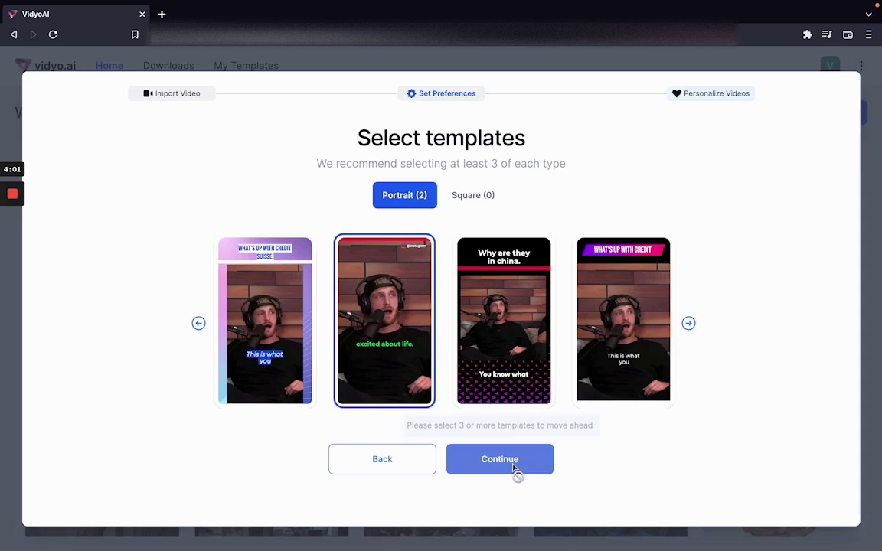
left_click(516, 314)
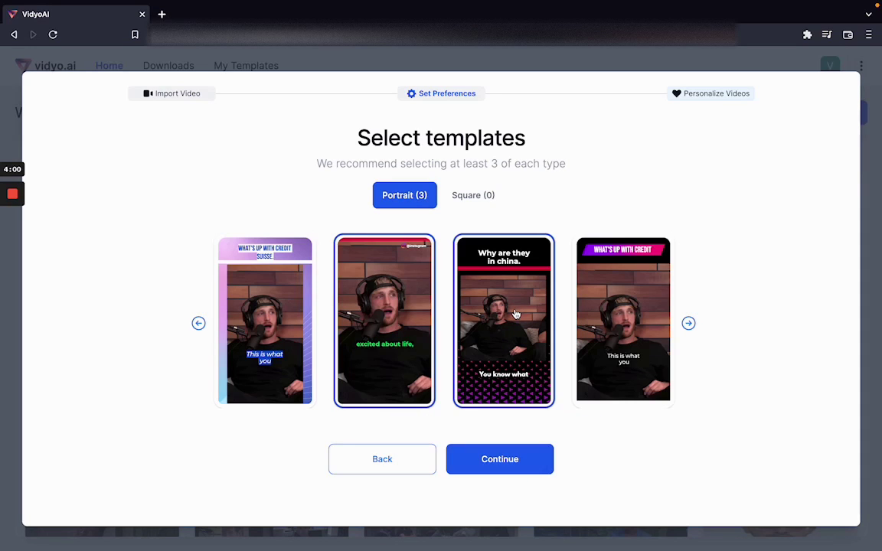
left_click(689, 329)
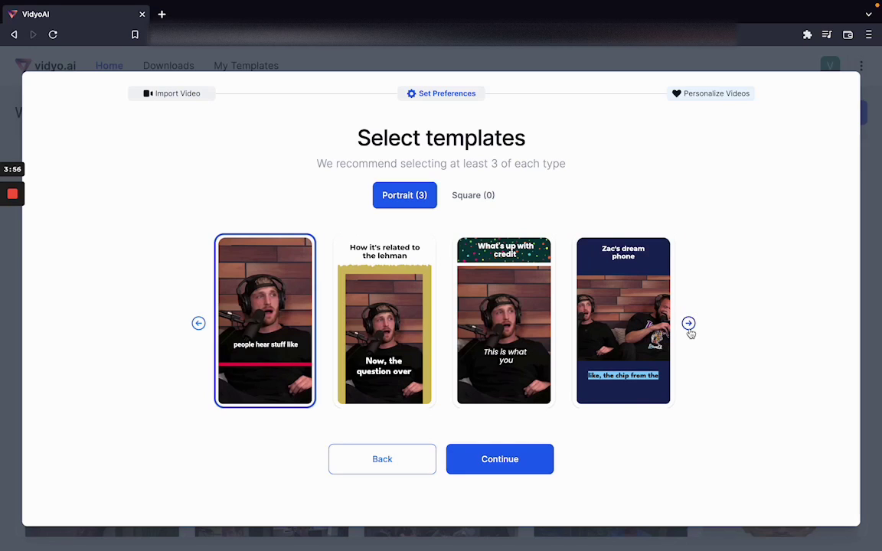
left_click(514, 462)
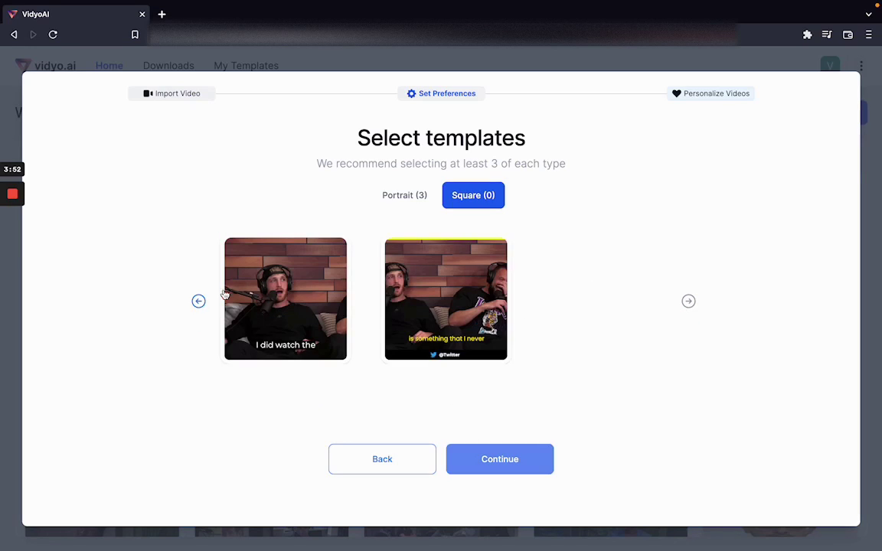
- Pick three square templates, including the one with a yellow top strip, and continue
left_click(199, 301)
left_click(198, 303)
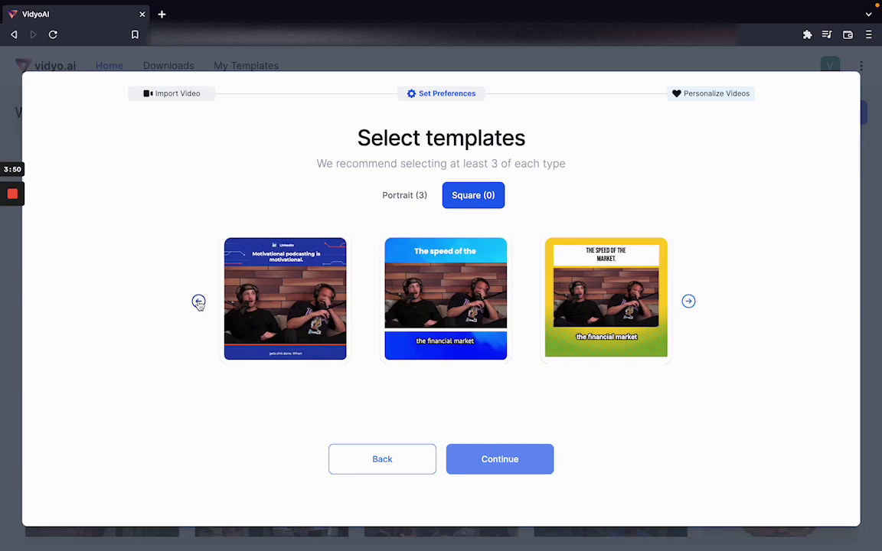
left_click(444, 303)
left_click(307, 299)
left_click(688, 300)
left_click(419, 306)
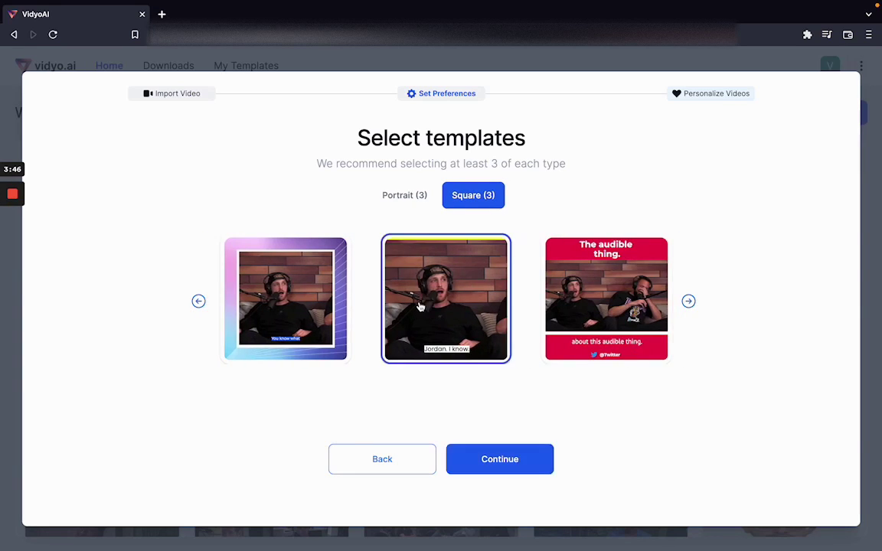
left_click(518, 464)
left_click(461, 223)
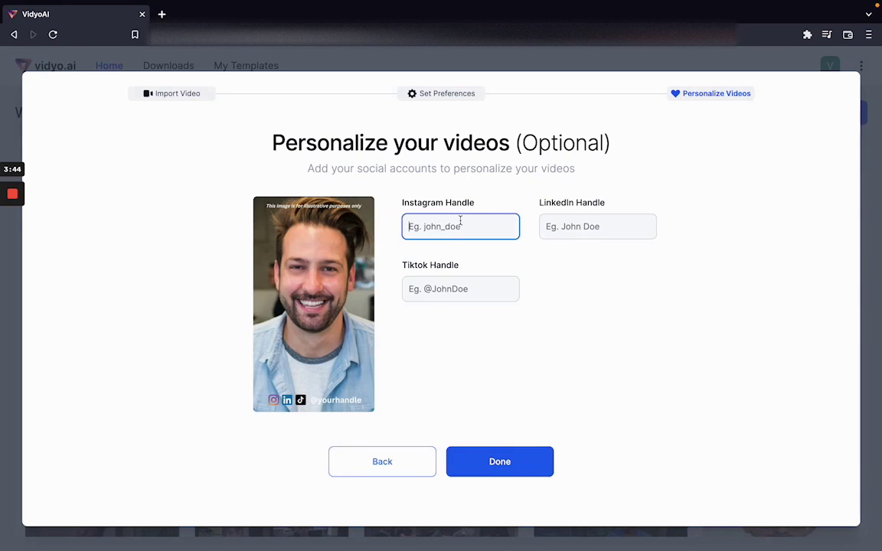
- Enter the Instagram handle and submit the setup so the video starts processing
type("@")
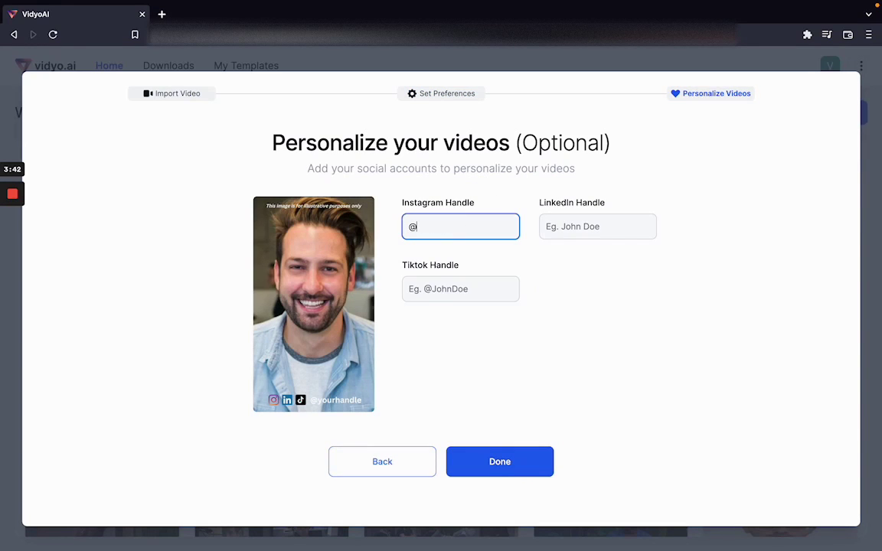
type("instagram")
left_click(459, 288)
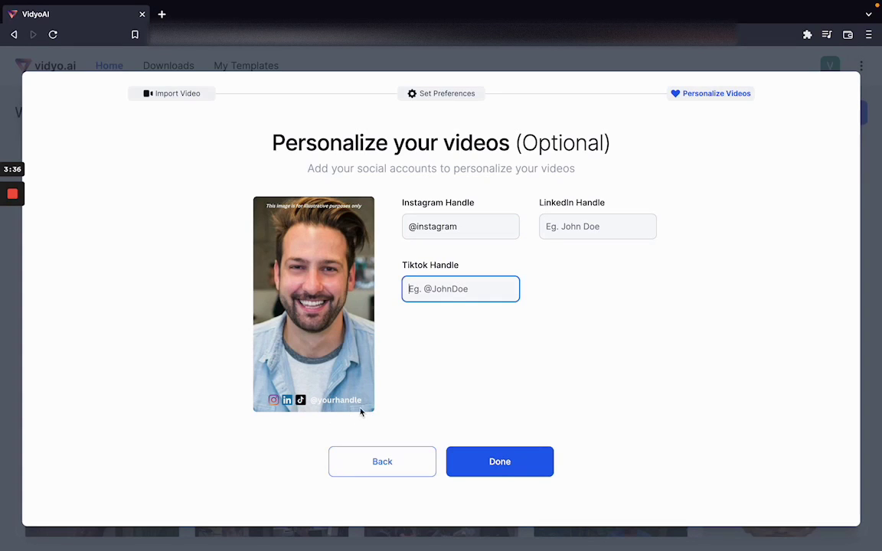
left_click(499, 462)
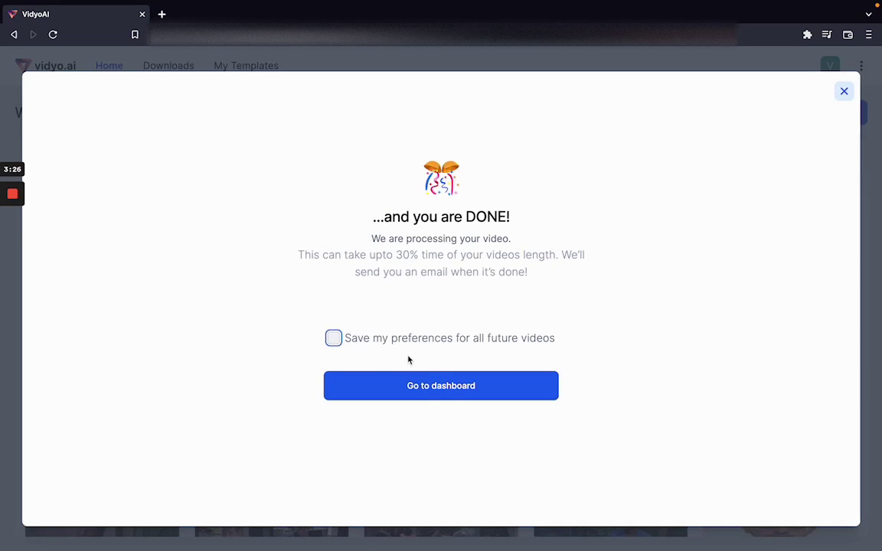
- Return to the dashboard and review the clips of 'How To Recreate Your Life And Career'
left_click(421, 388)
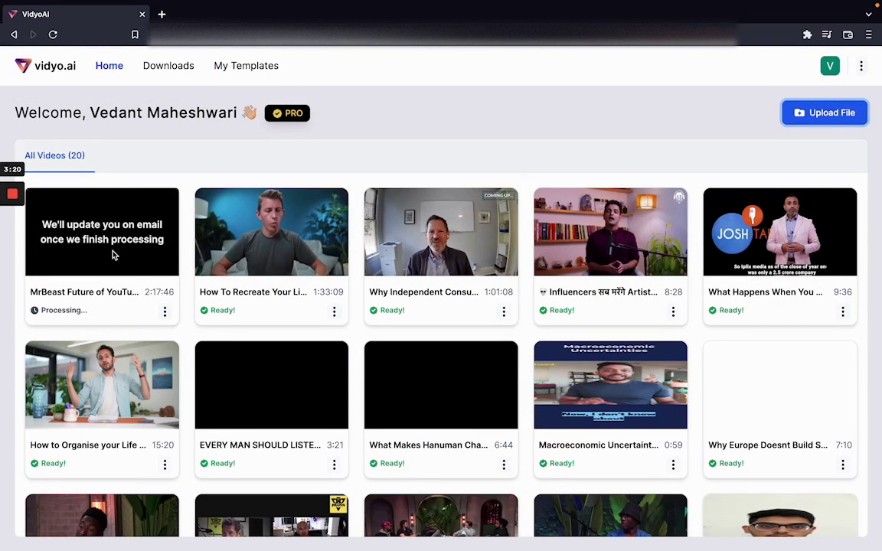
mouse_move(222, 238)
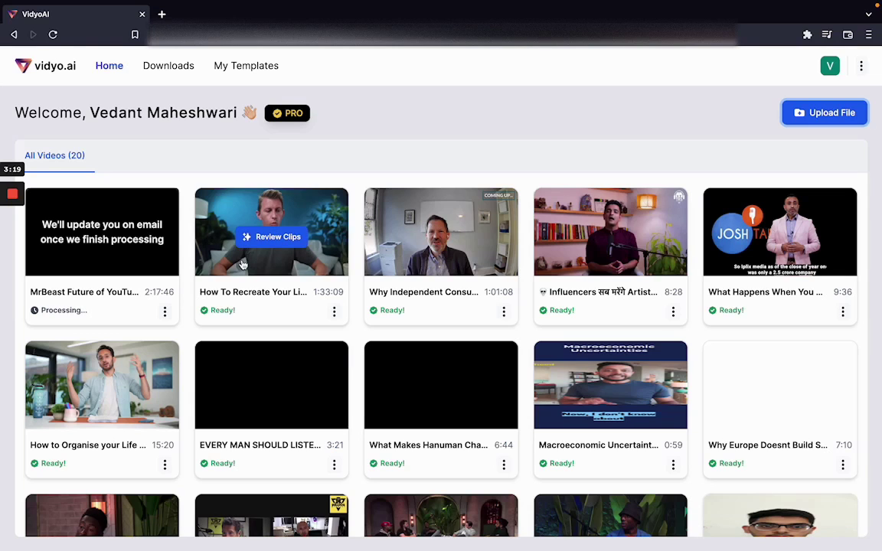
left_click(277, 237)
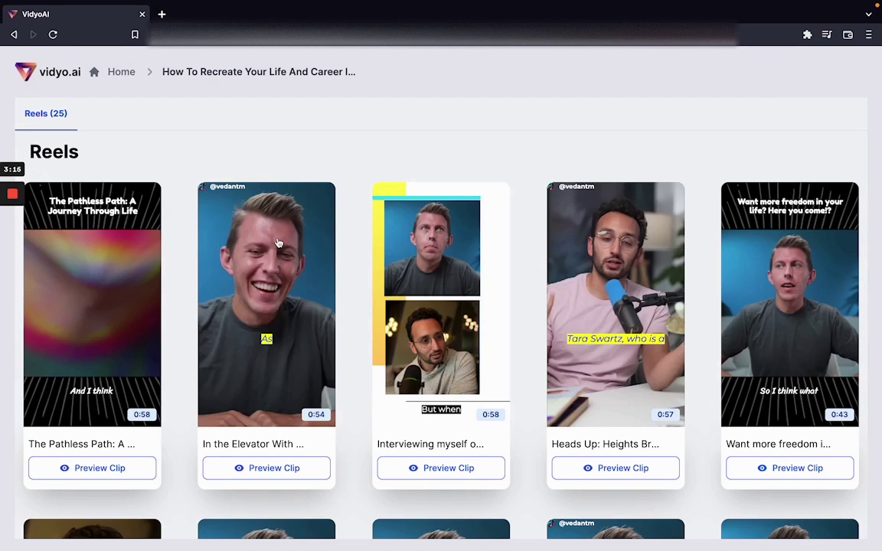
- Find the clip 'How Did I Just Write a Book?' in the Reels grid and preview it
scroll(339, 331, "down", 10)
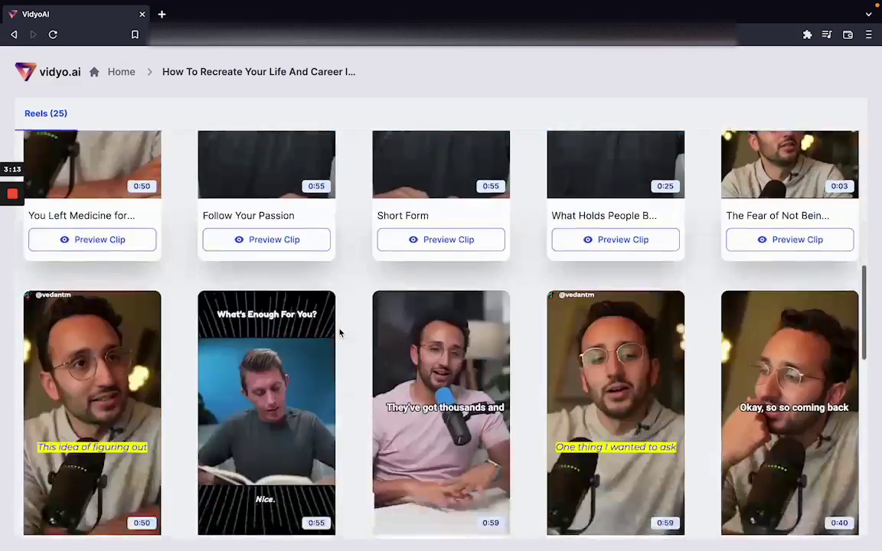
scroll(340, 332, "down", 5)
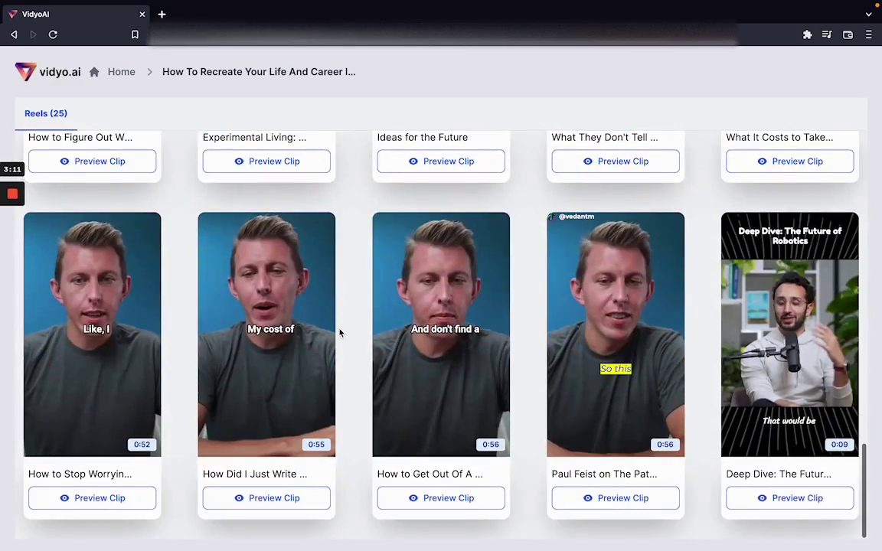
scroll(340, 332, "up", 15)
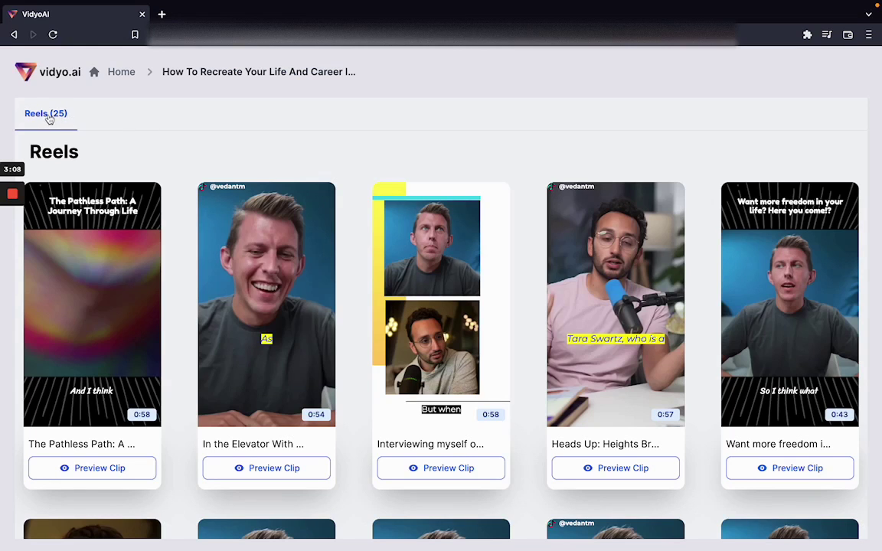
scroll(211, 158, "down", 5)
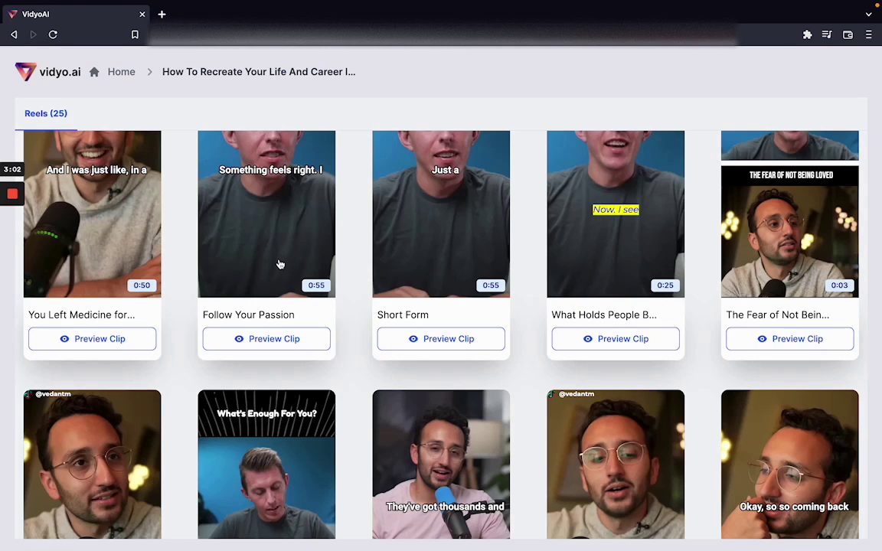
scroll(280, 264, "down", 8)
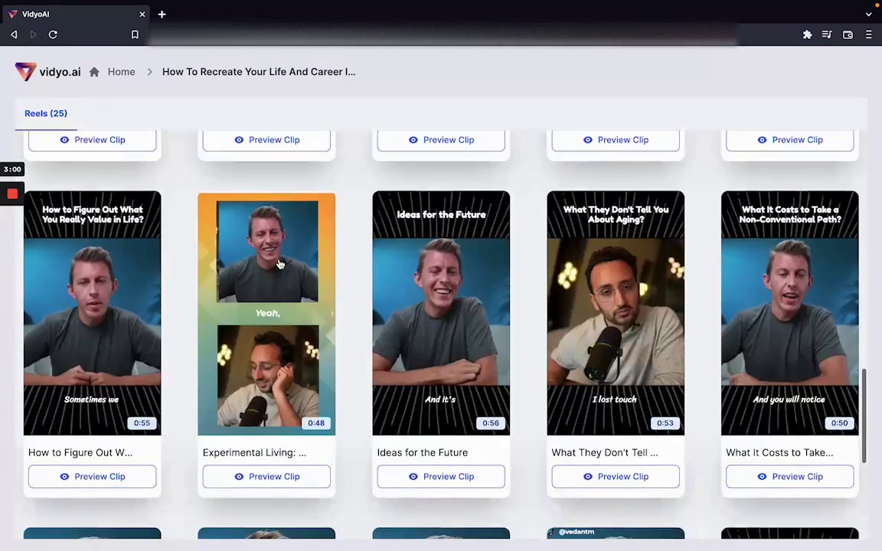
scroll(277, 262, "down", 2)
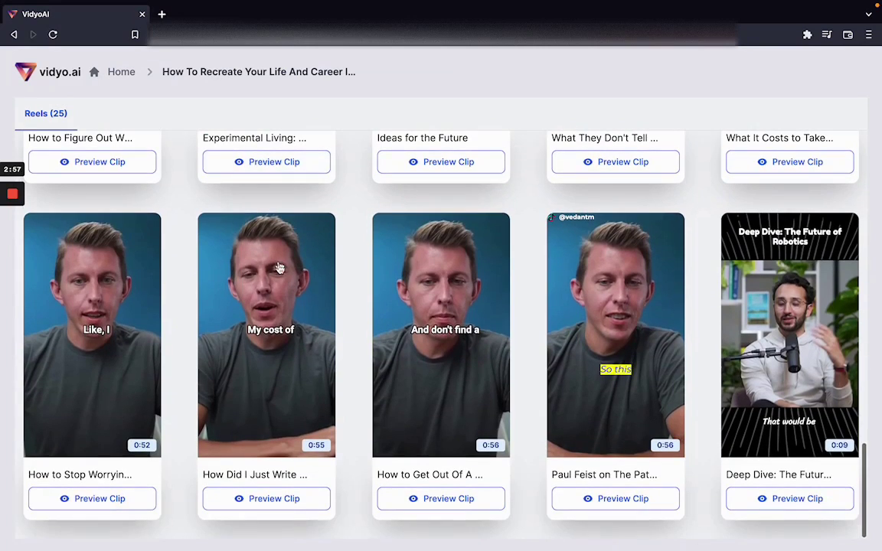
left_click(273, 358)
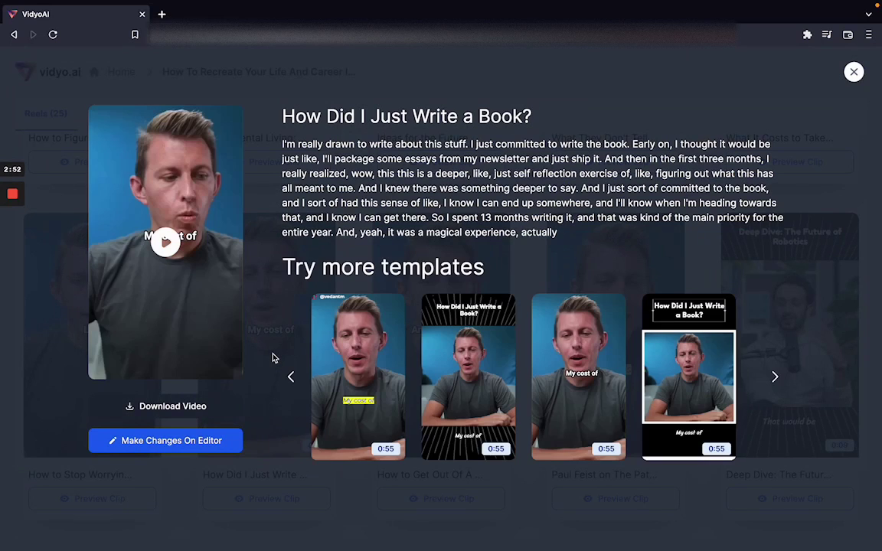
- Select the clip title, then play and pause the clip preview
left_click_drag(278, 115, 530, 113)
left_click(383, 127)
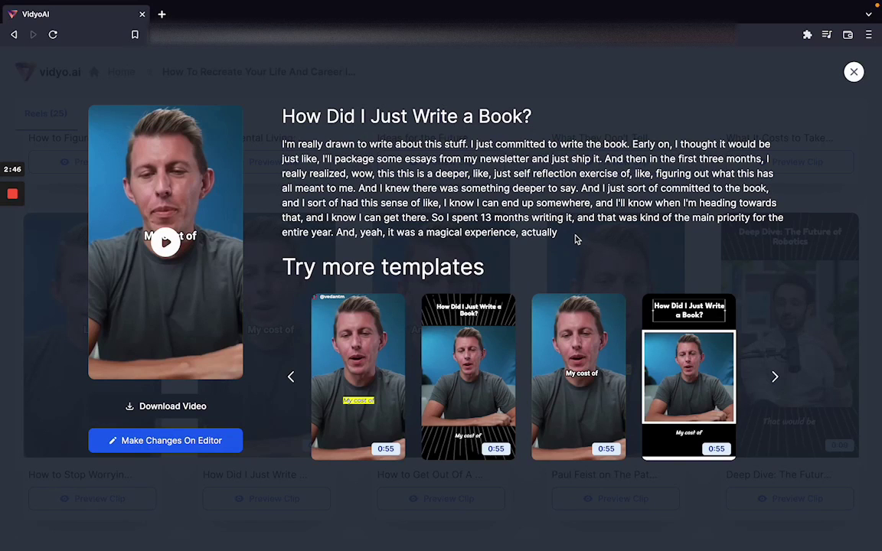
left_click(165, 241)
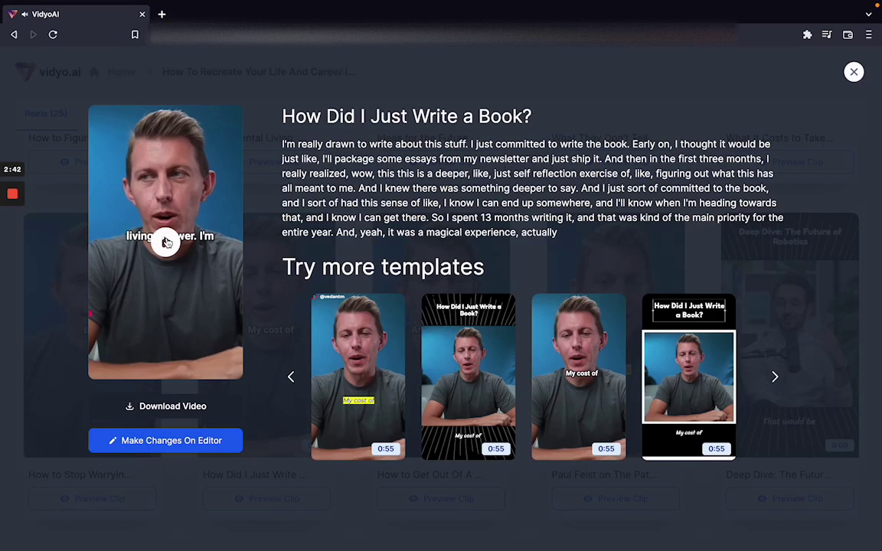
left_click(166, 241)
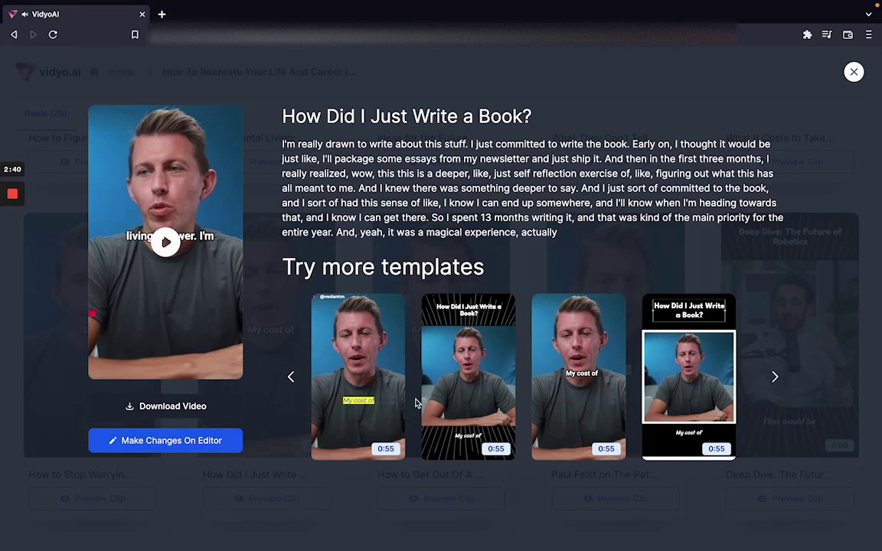
- Browse four more template styles, then close the preview and return to the top
left_click(773, 376)
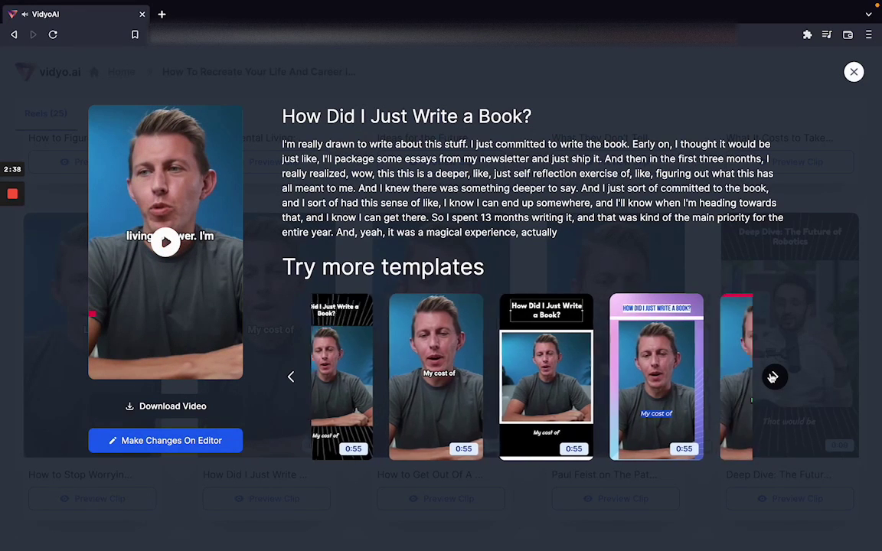
left_click(773, 376)
left_click(773, 376)
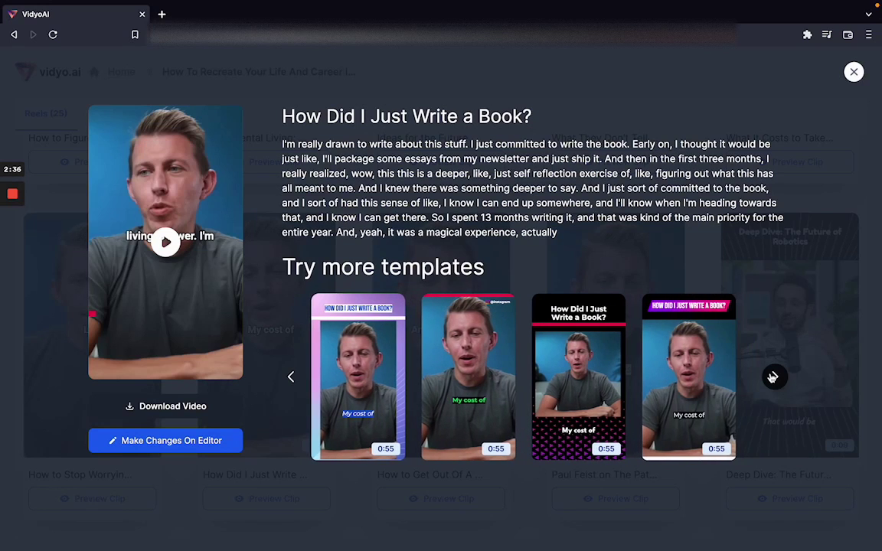
left_click(773, 376)
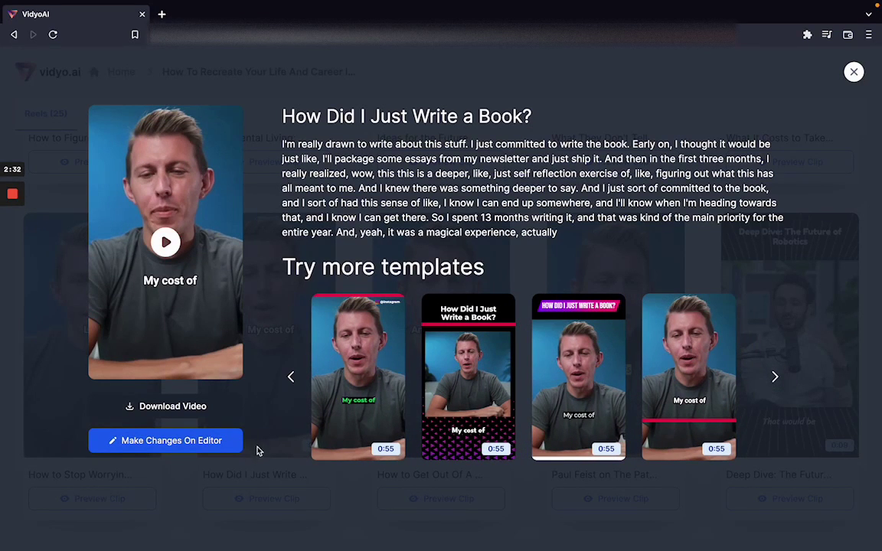
left_click(264, 469)
scroll(234, 283, "up", 6)
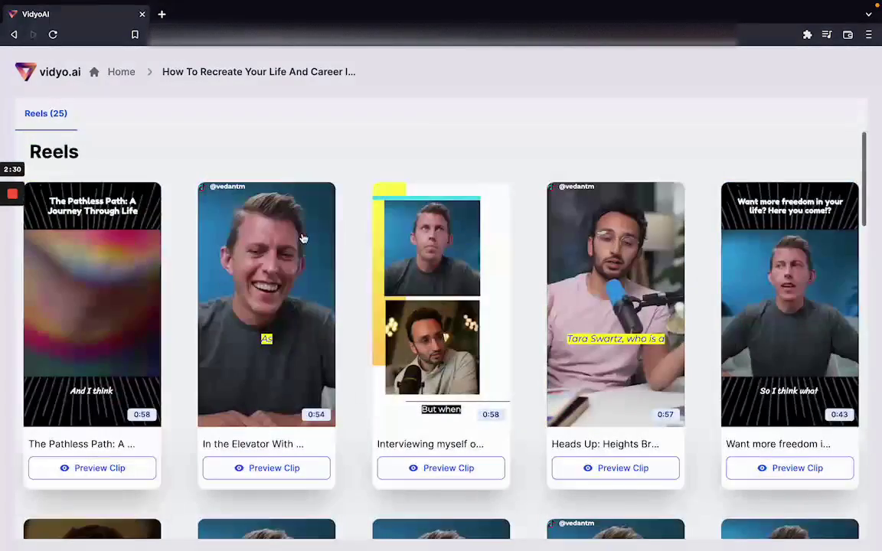
- Preview 'In the Elevator With No Career' and open it in the editor
left_click(234, 283)
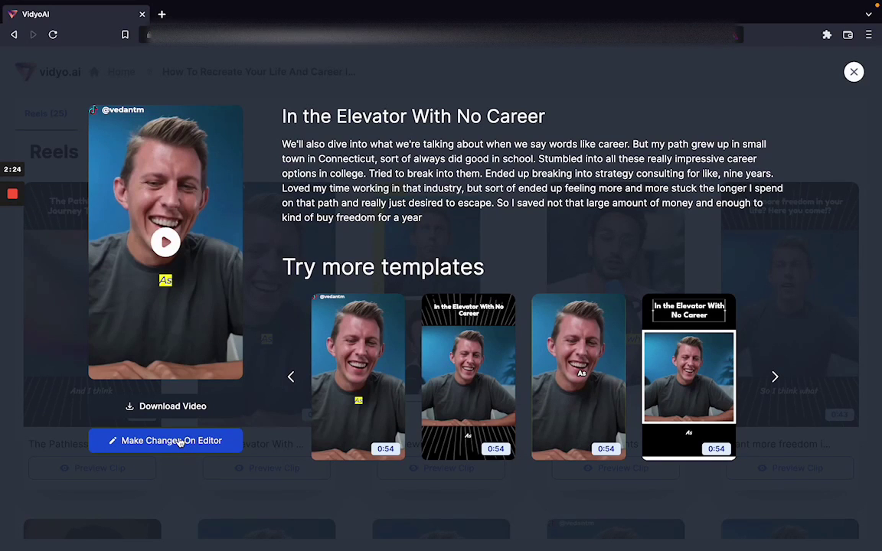
left_click(178, 441)
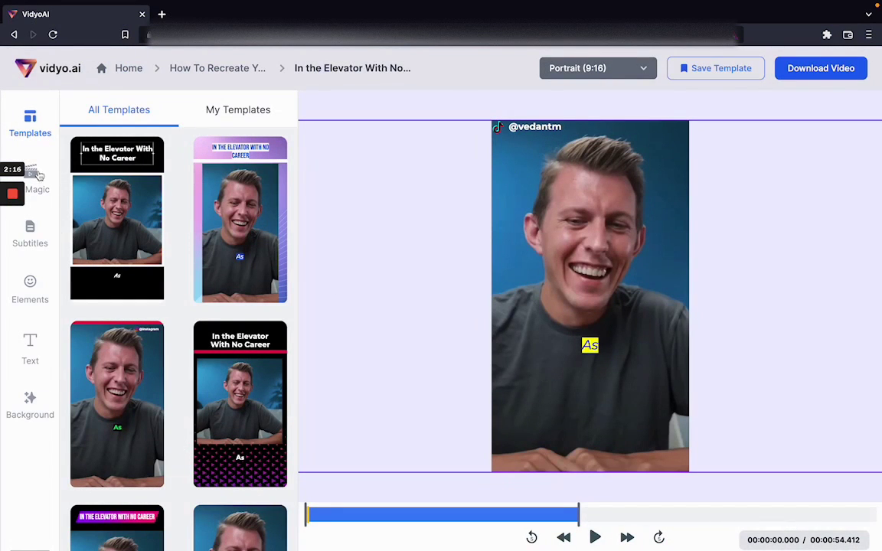
- Check My Templates, then open Subtitles to list the clip's timed lines
scroll(171, 218, "down", 7)
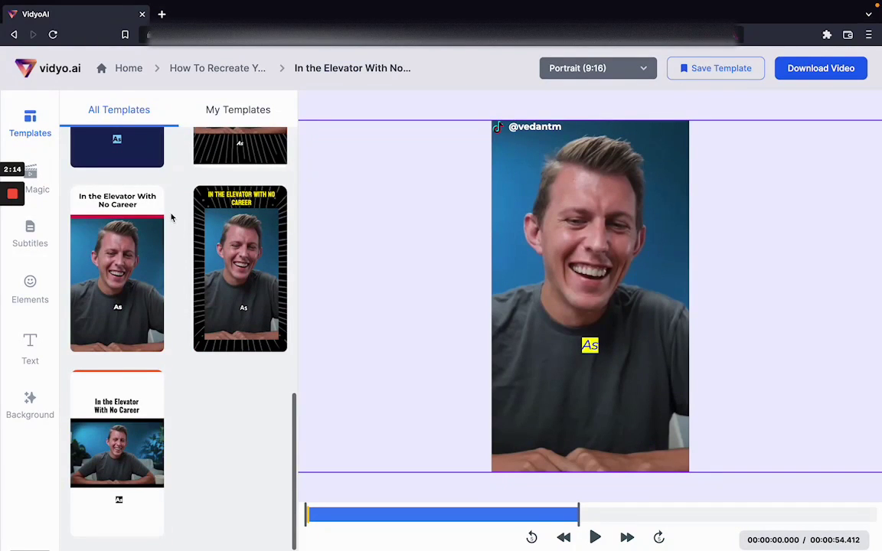
left_click(251, 113)
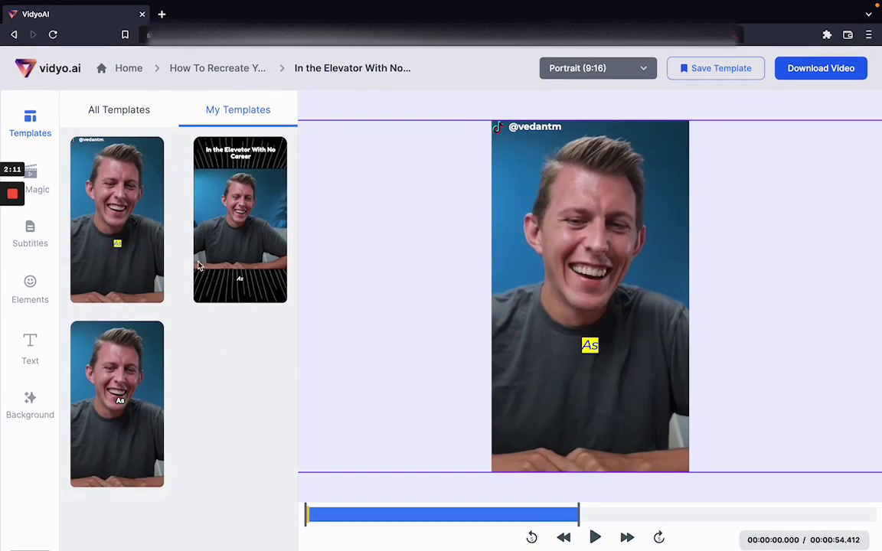
left_click(107, 114)
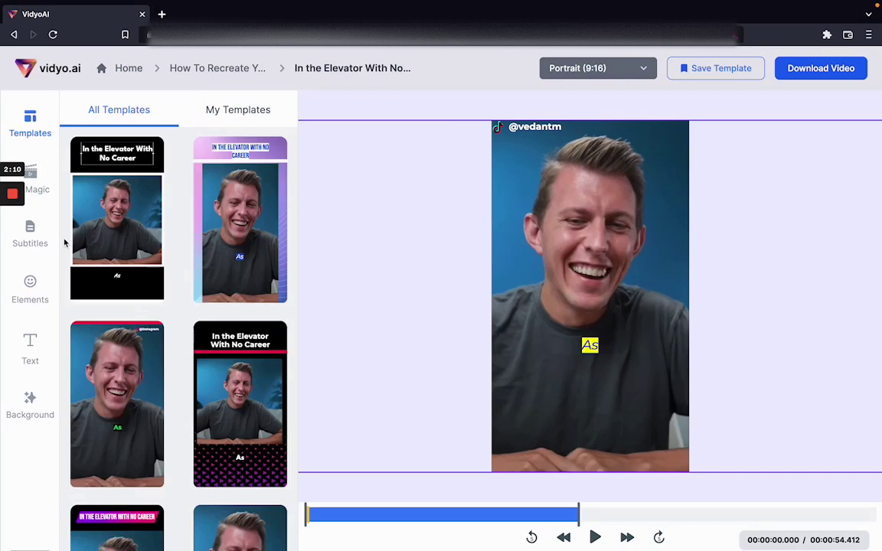
left_click(29, 230)
scroll(161, 302, "down", 3)
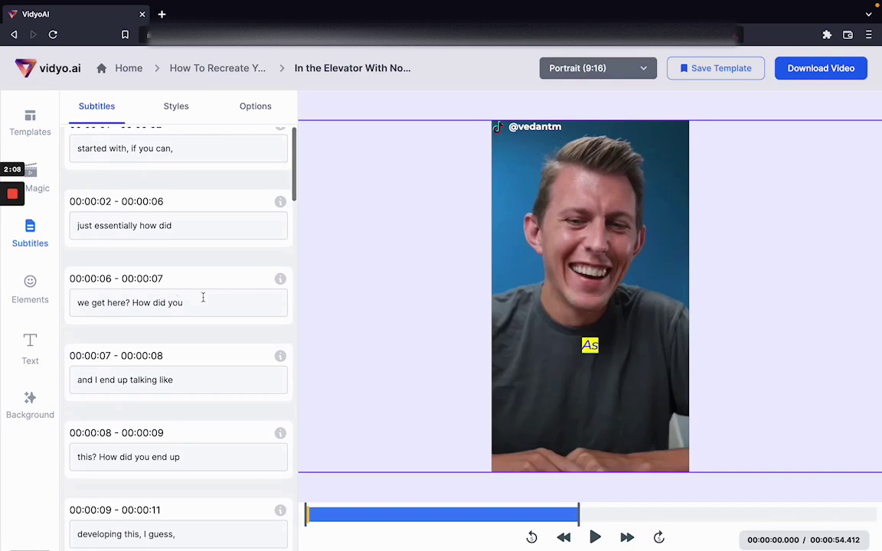
- Set the subtitle font to Roboto at size 30
left_click(192, 298)
left_click(162, 107)
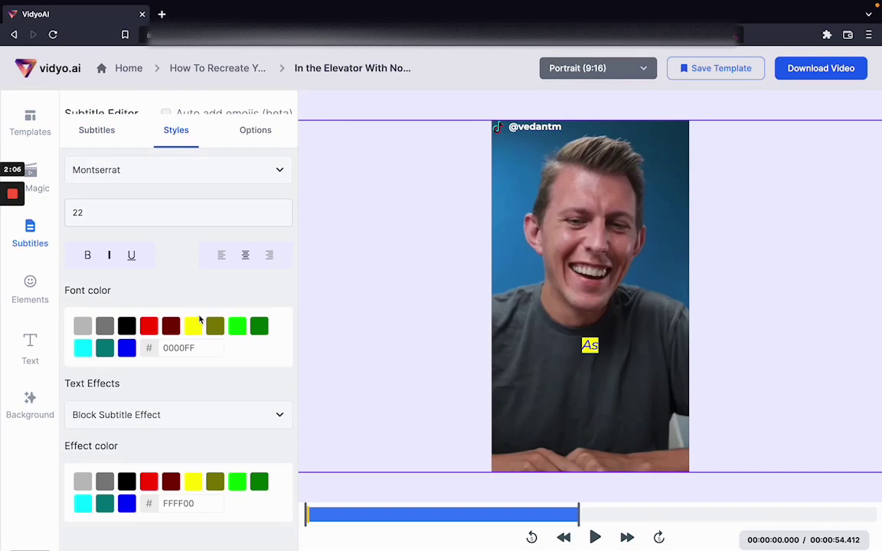
left_click(205, 170)
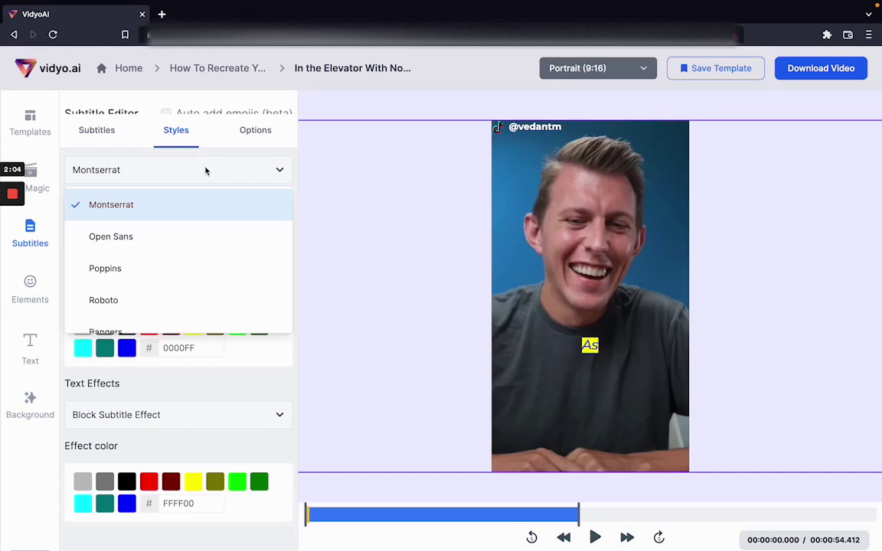
left_click(167, 296)
scroll(161, 197, "up", 1)
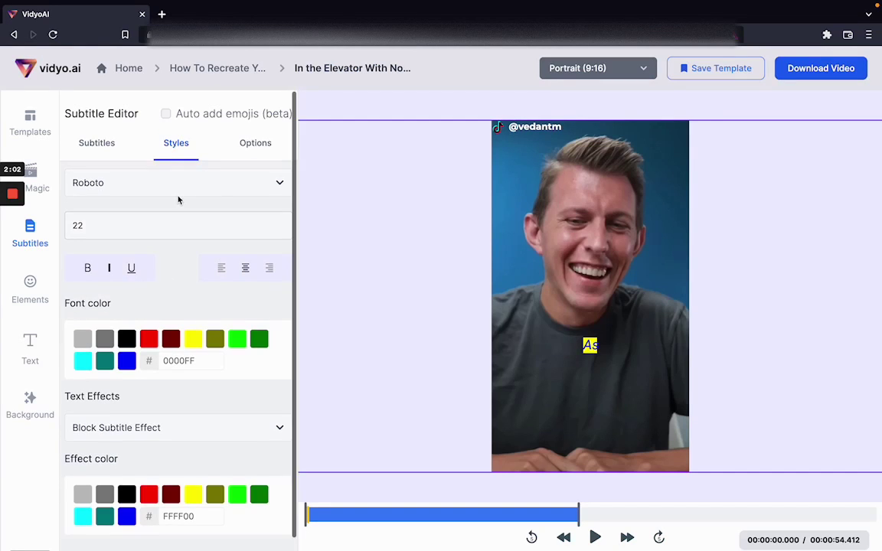
left_click(159, 229)
left_click(279, 222)
left_click(279, 223)
left_click(279, 222)
left_click(279, 223)
left_click(279, 223)
left_click(280, 223)
left_click(279, 223)
left_click(279, 223)
- Make the subtitles bold with yellow text, a black block and right alignment
left_click(88, 271)
left_click(127, 361)
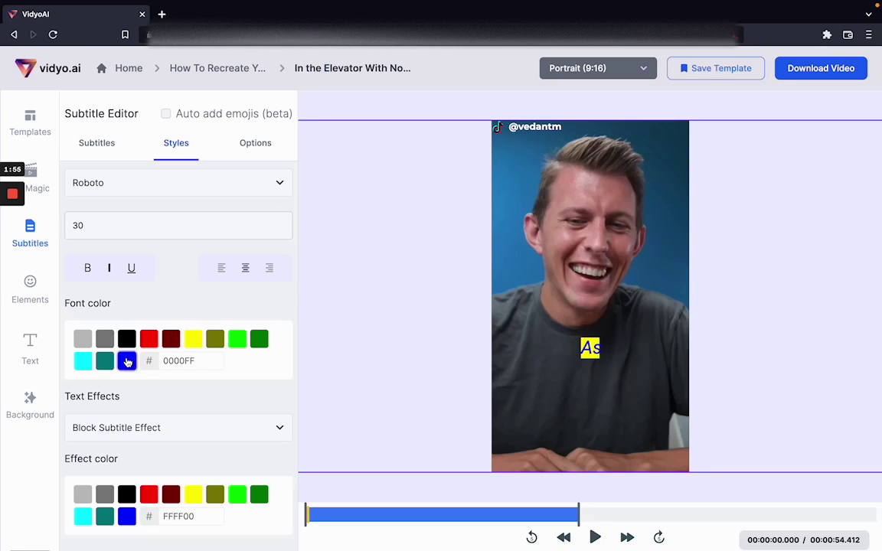
left_click(127, 494)
left_click(192, 338)
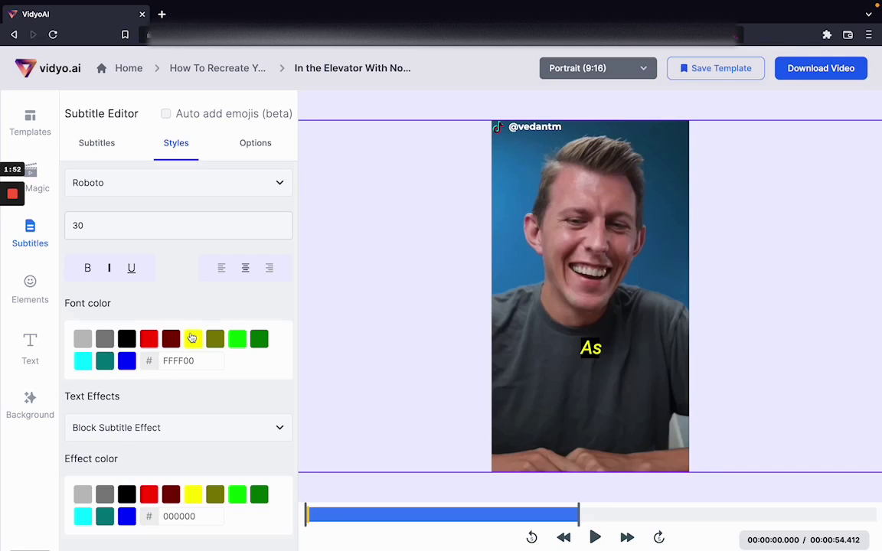
left_click(269, 267)
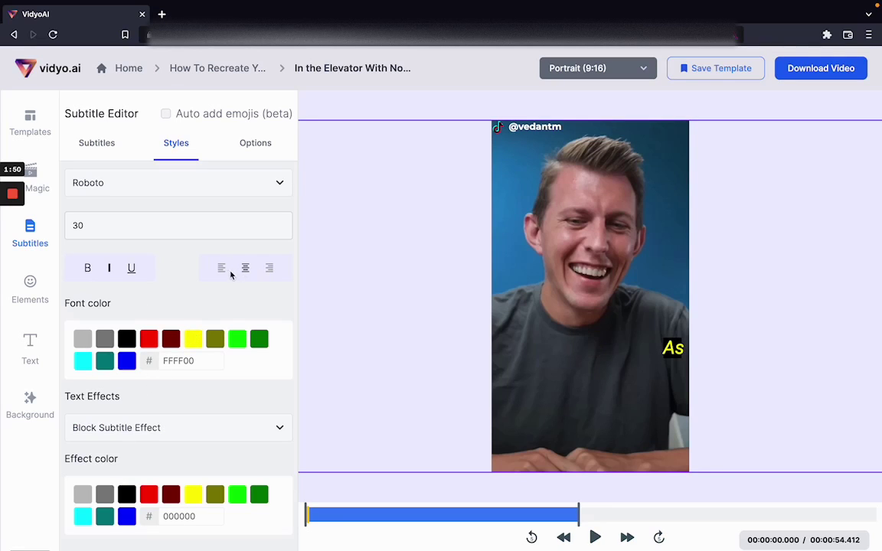
- Switch the subtitle effect to Shadow and return to the subtitle lines
scroll(158, 348, "down", 1)
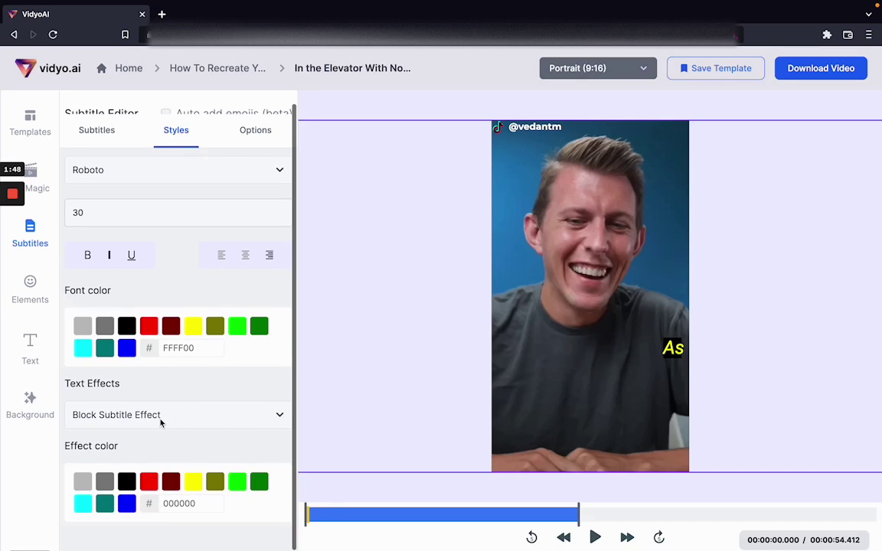
left_click(149, 414)
left_click(158, 457)
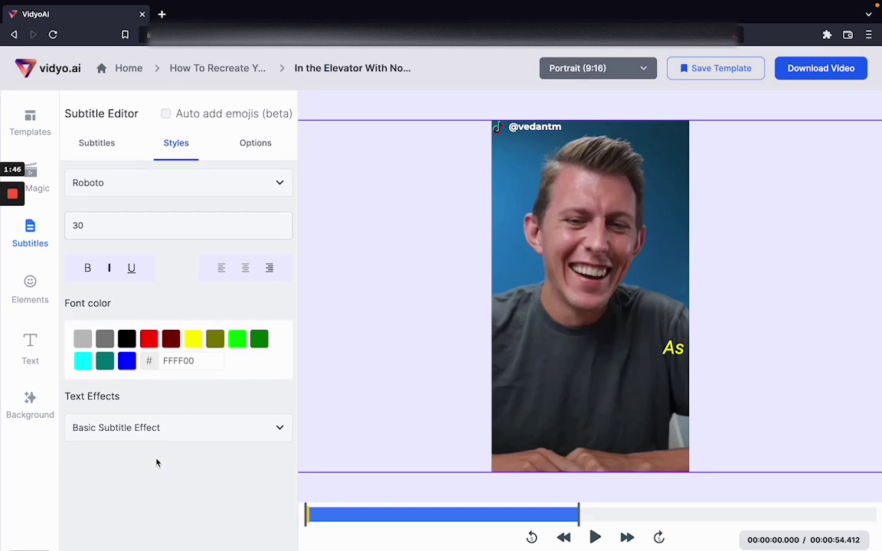
left_click(158, 435)
scroll(158, 472, "down", 1)
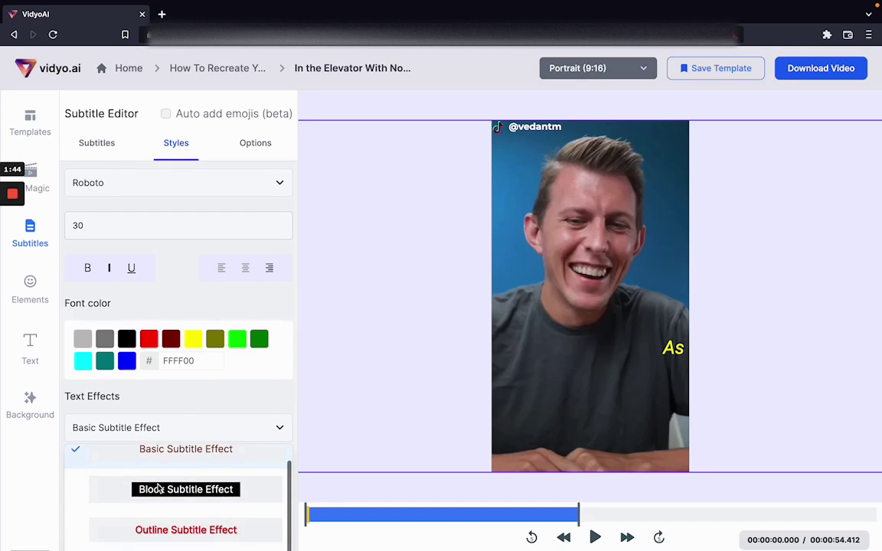
scroll(173, 528, "down", 2)
left_click(175, 531)
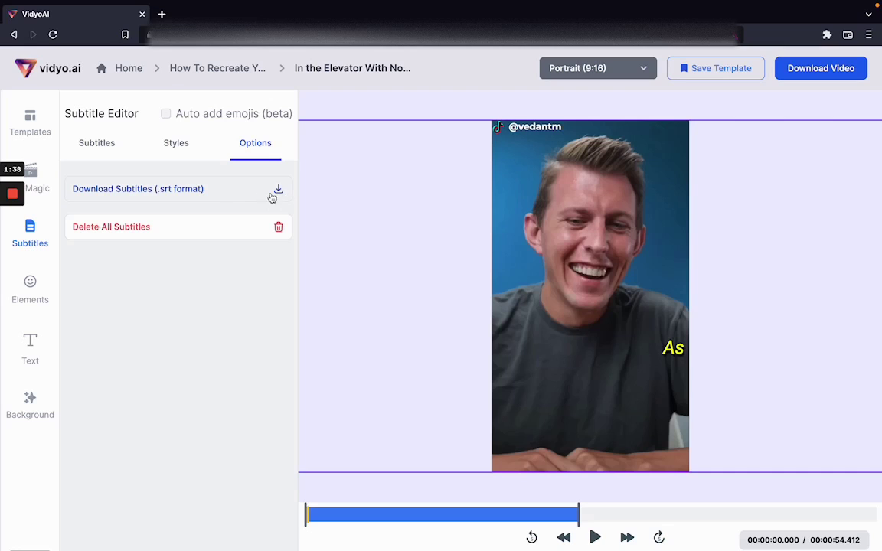
left_click(109, 149)
scroll(185, 372, "down", 2)
- Make the clip's progress bar thinner
left_click(39, 293)
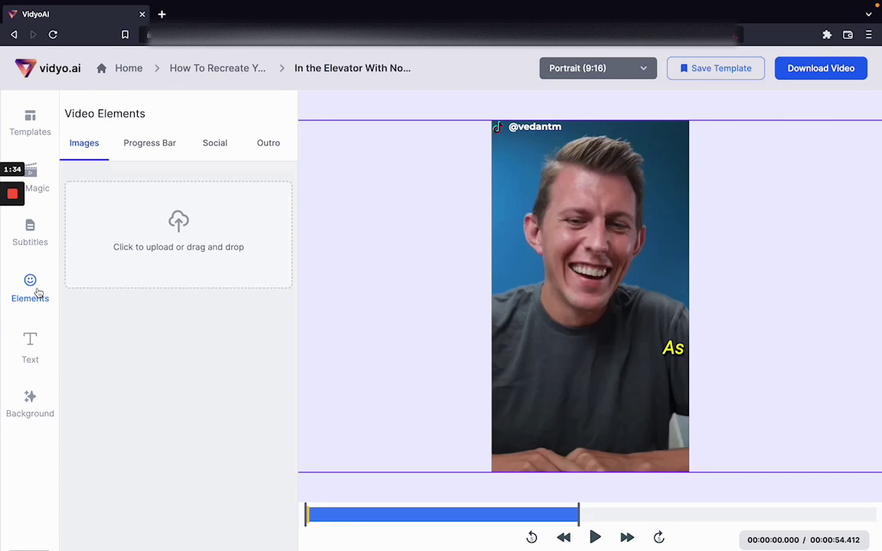
left_click(131, 138)
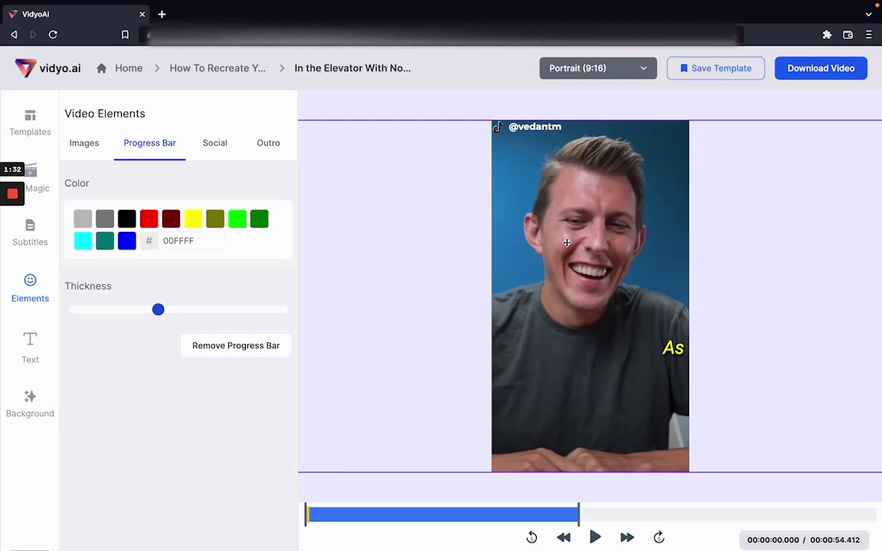
left_click_drag(157, 309, 96, 309)
left_click(232, 345)
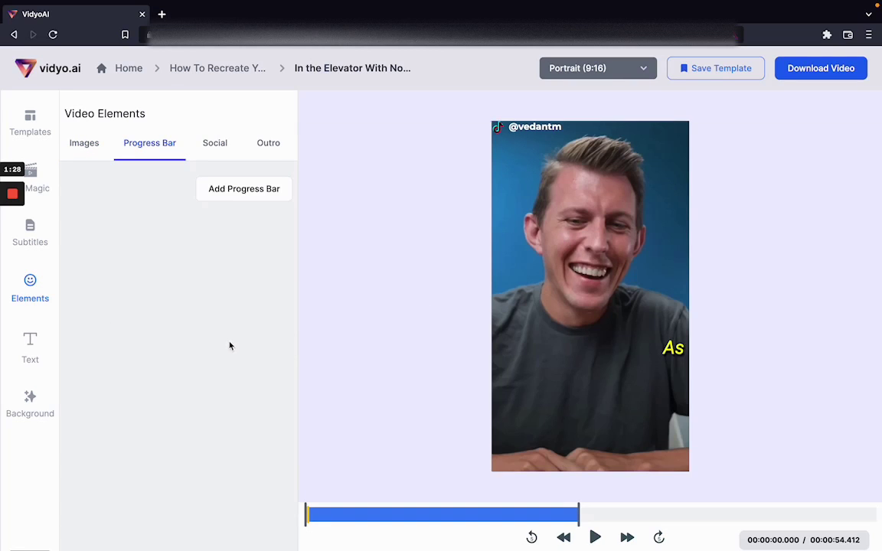
left_click(227, 195)
left_click_drag(207, 309, 96, 310)
- Add the Instagram follow outro to the end of the clip
left_click(213, 145)
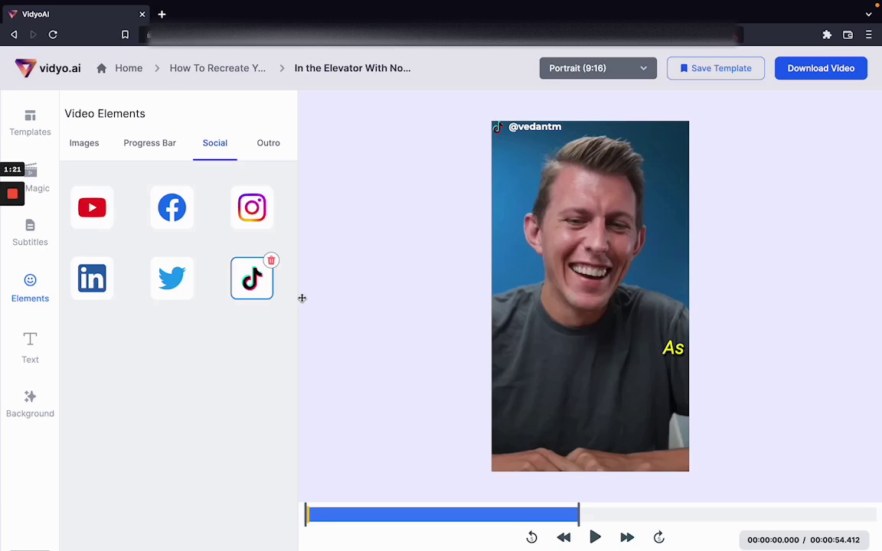
left_click(269, 144)
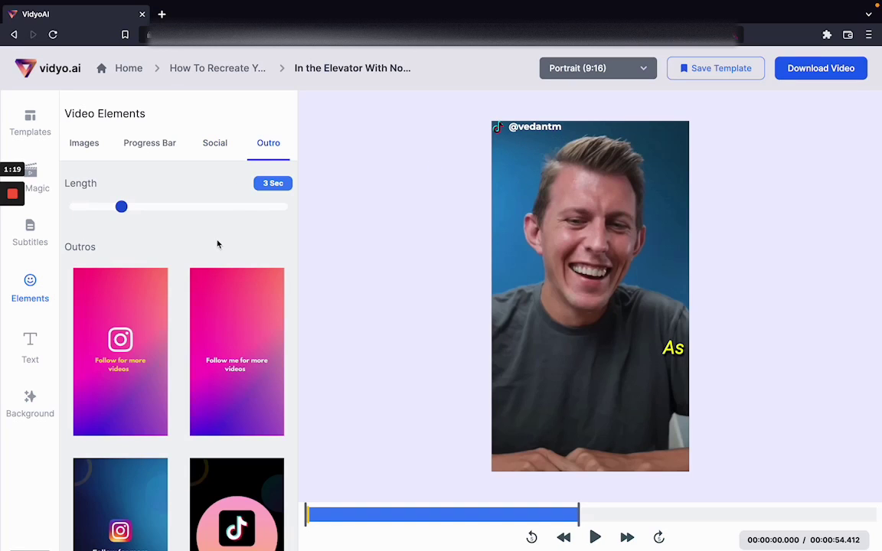
left_click(153, 339)
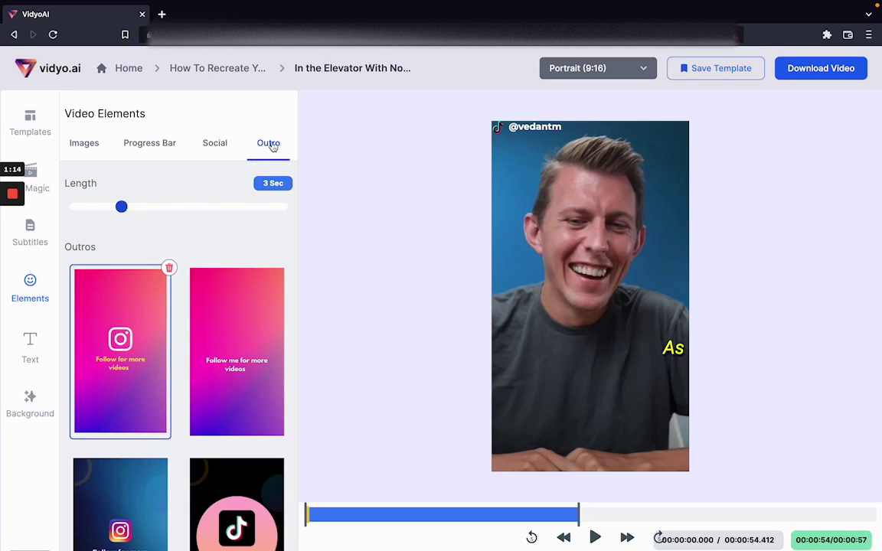
left_click(220, 148)
left_click(168, 155)
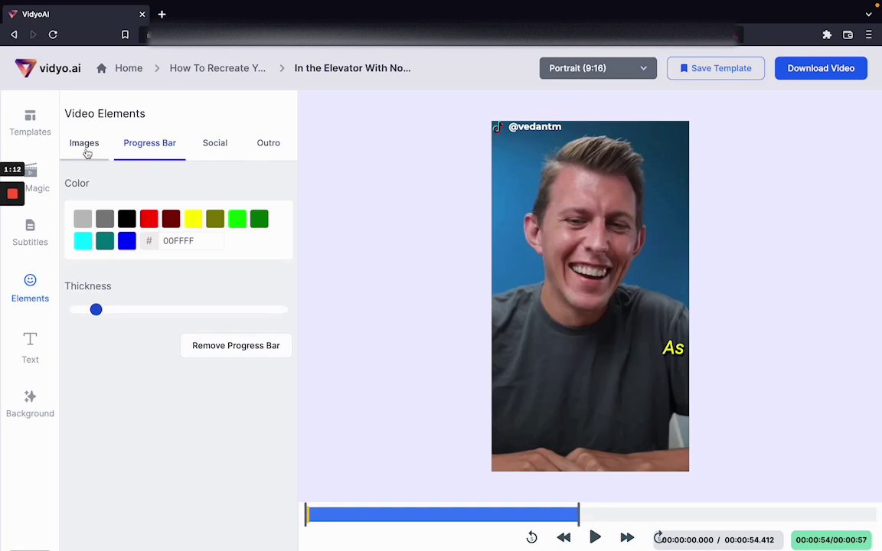
- Start and cancel an image upload, then show the list of text entries
left_click(85, 147)
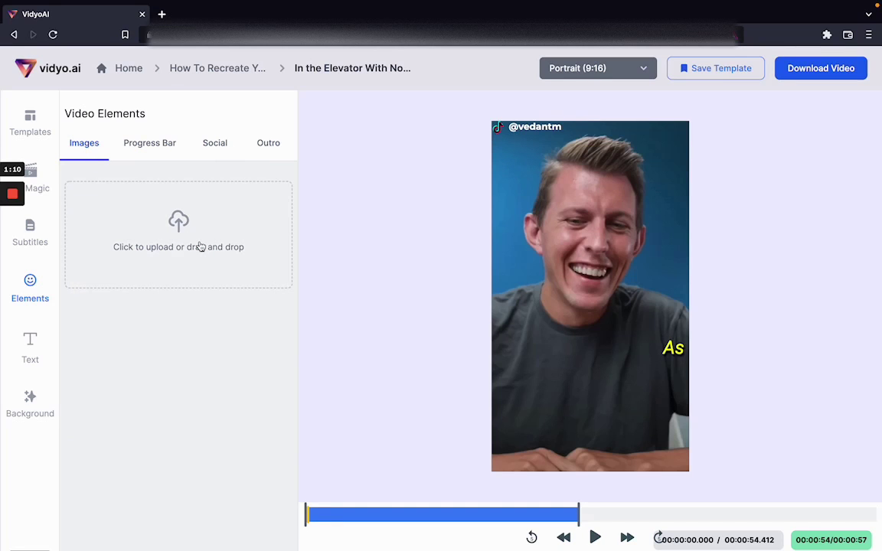
left_click(199, 246)
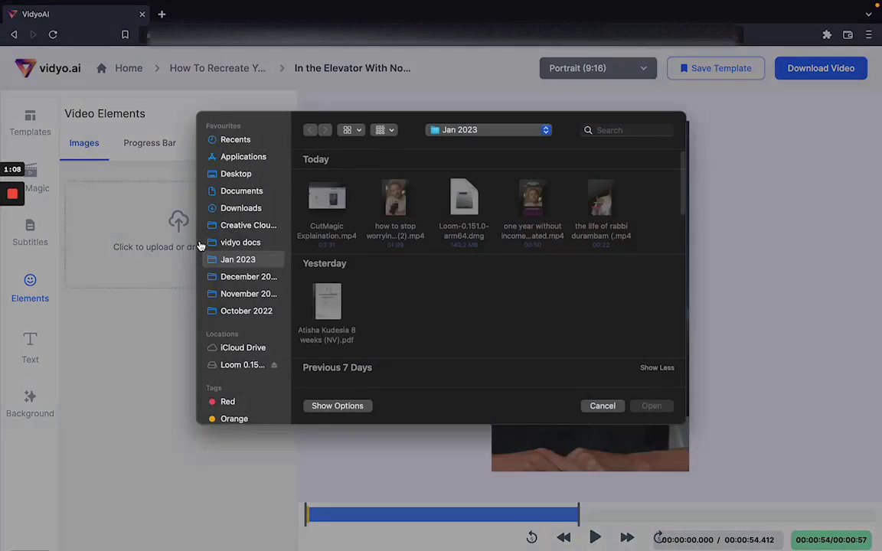
left_click(602, 413)
left_click(34, 344)
left_click(197, 144)
left_click(107, 150)
- Add a new text overlay low on the video reading 'Title of my video'
left_click(261, 305)
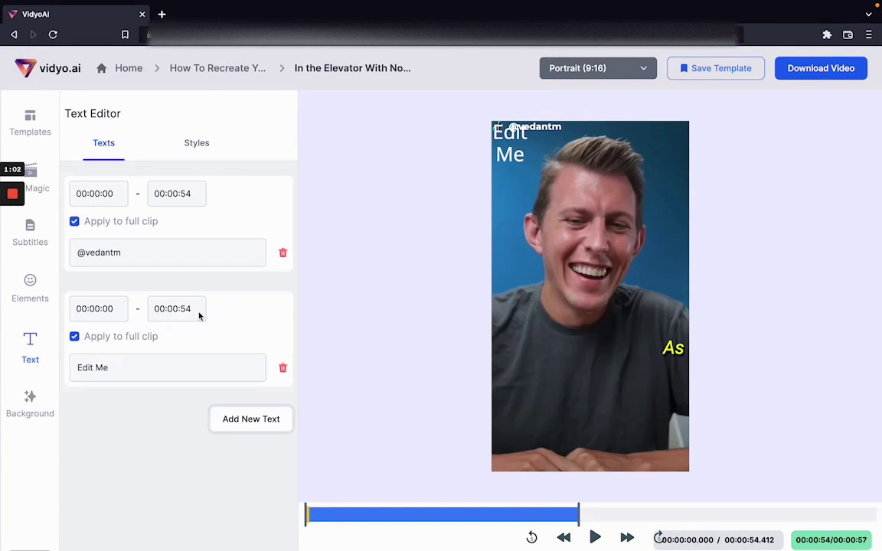
left_click(510, 149)
left_click_drag(510, 150, 583, 409)
double_click(119, 365)
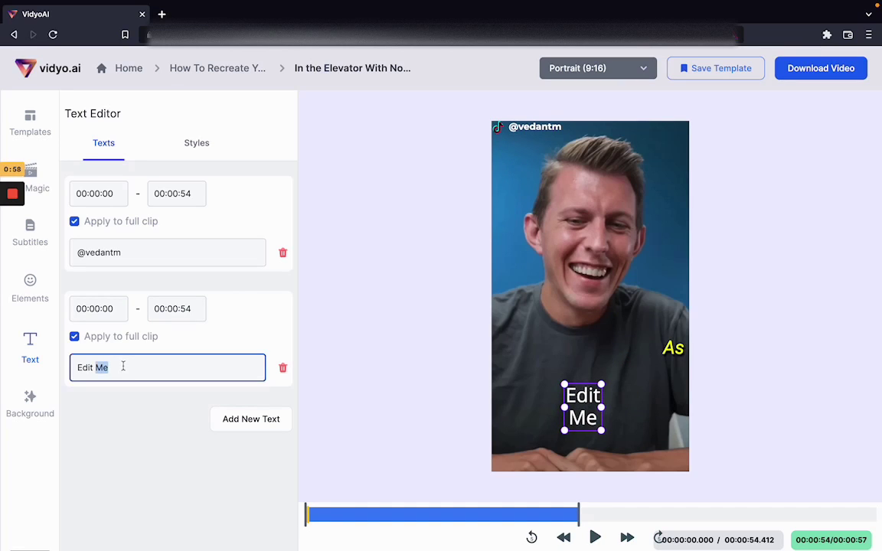
triple_click(123, 367)
type("Title of ")
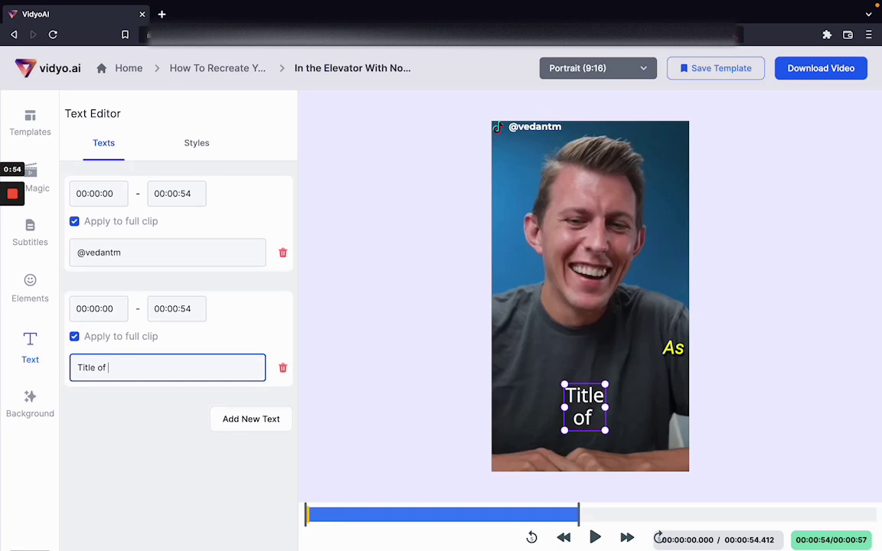
type("my video")
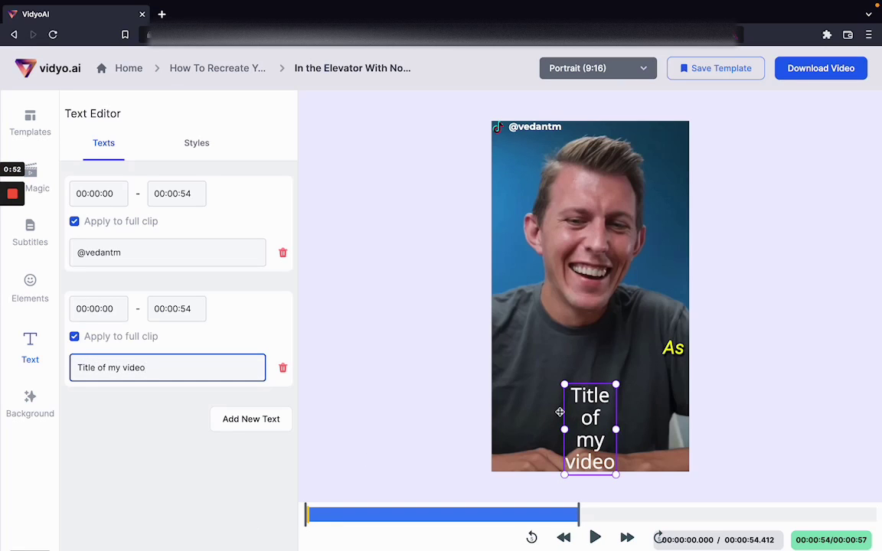
- Widen and centre the title to two lines, and set it in bold Montserrat
left_click_drag(616, 429, 690, 430)
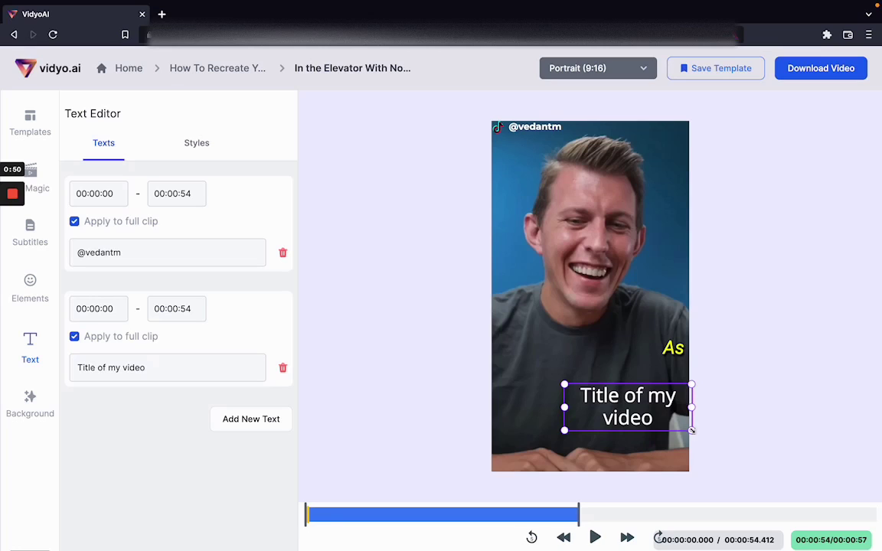
left_click_drag(643, 404, 603, 410)
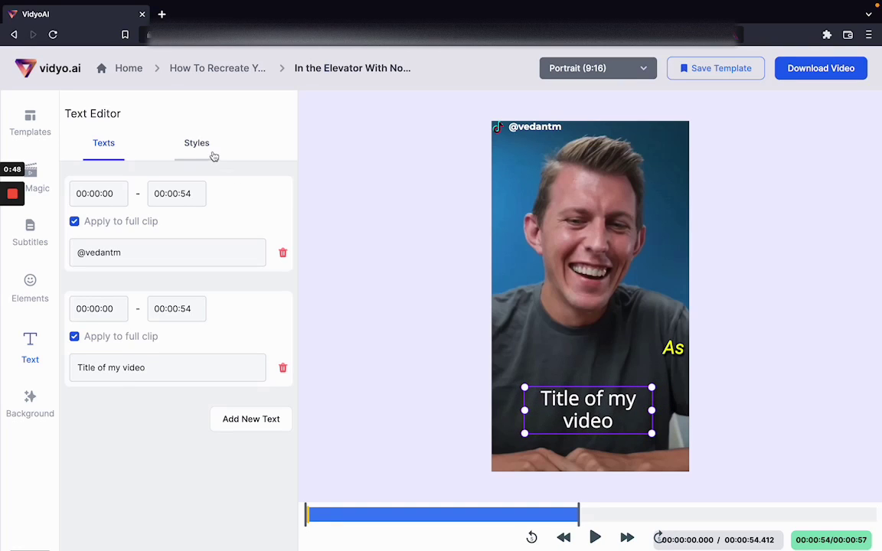
left_click(214, 157)
left_click(193, 183)
left_click(158, 217)
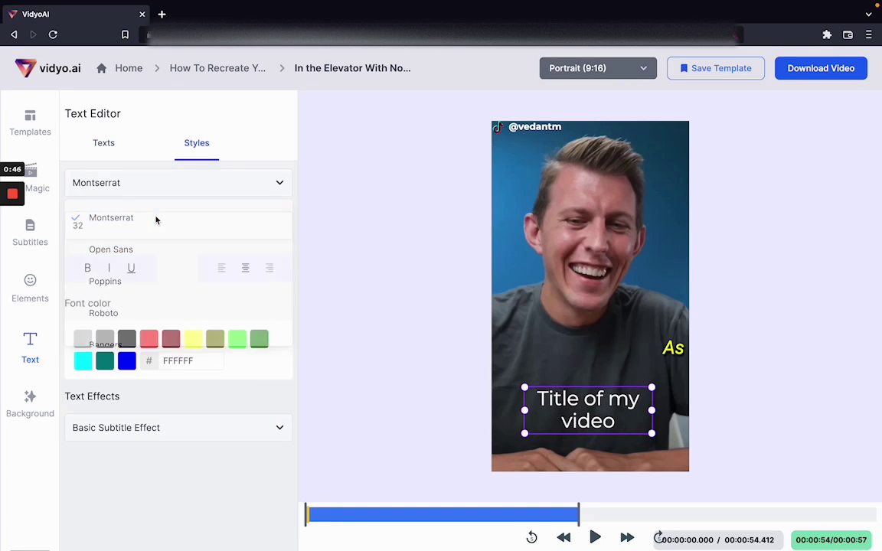
left_click(88, 268)
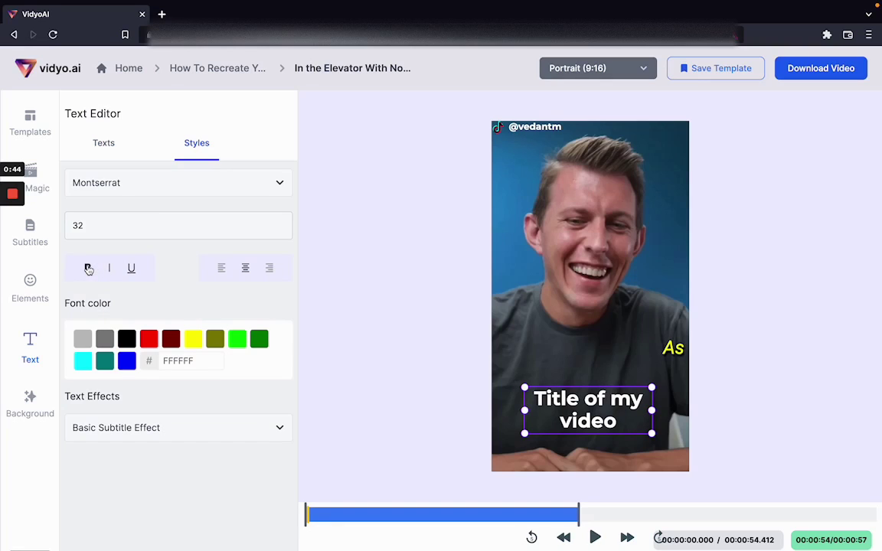
- View the Background settings, then choose 1080p in the export dialog and close it
left_click(29, 401)
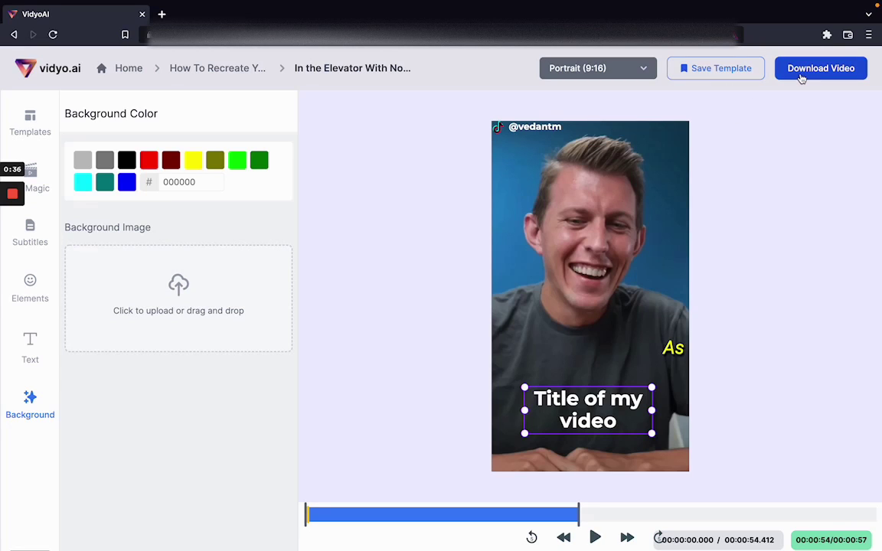
left_click(760, 266)
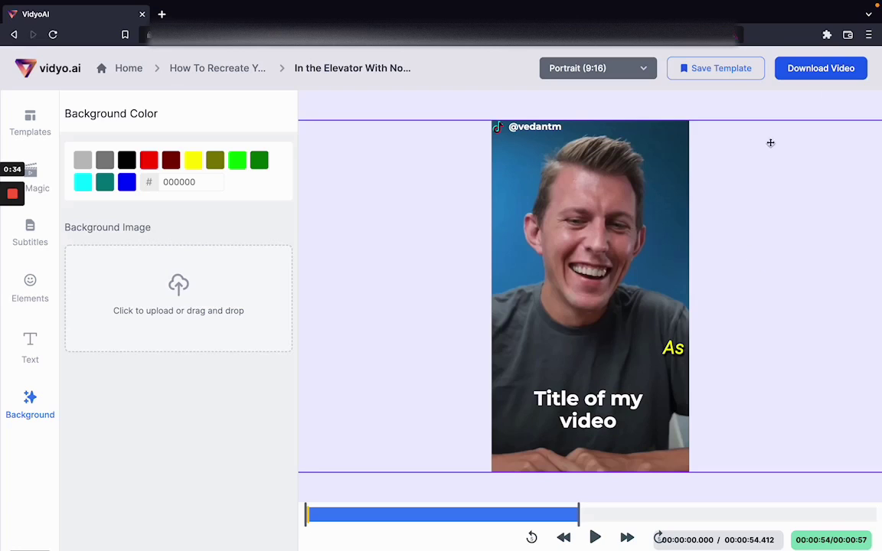
left_click(836, 69)
left_click(397, 279)
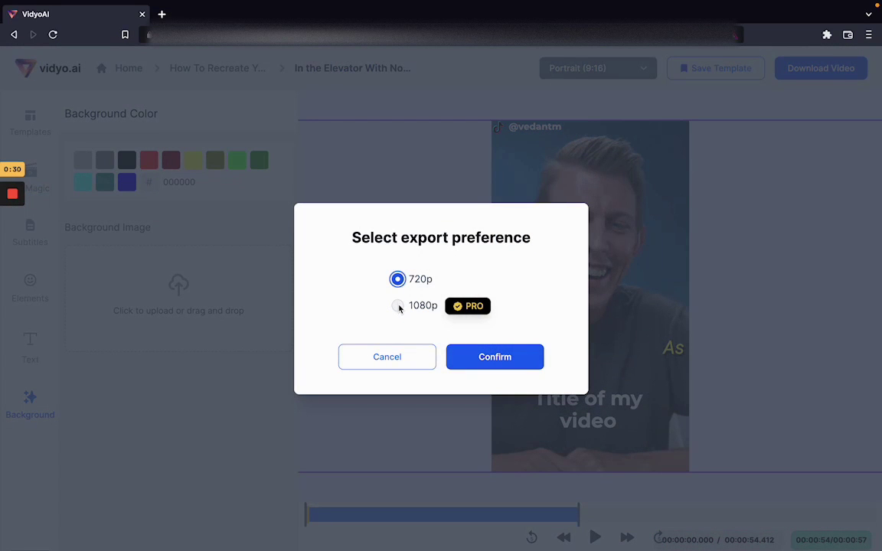
left_click(397, 306)
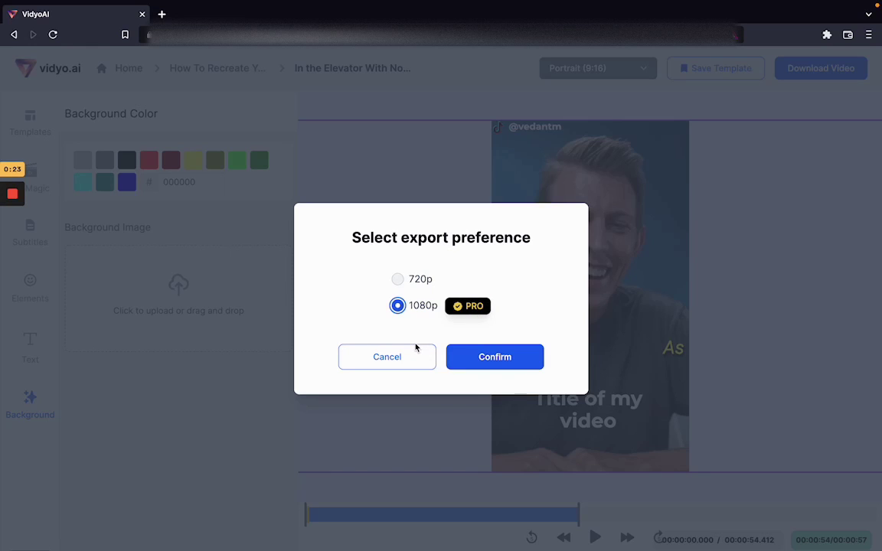
left_click(388, 357)
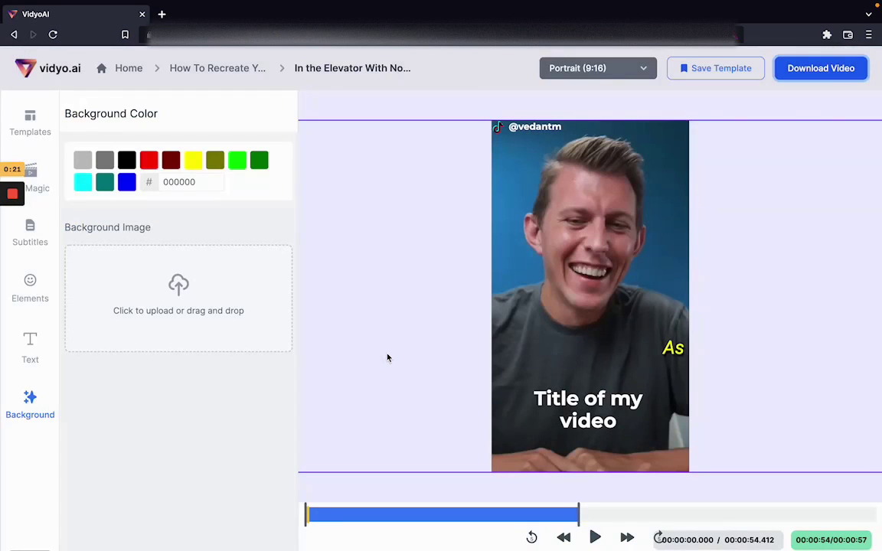
- Leave the editor for Home, browse the Downloads page, then go to My Templates
left_click(125, 68)
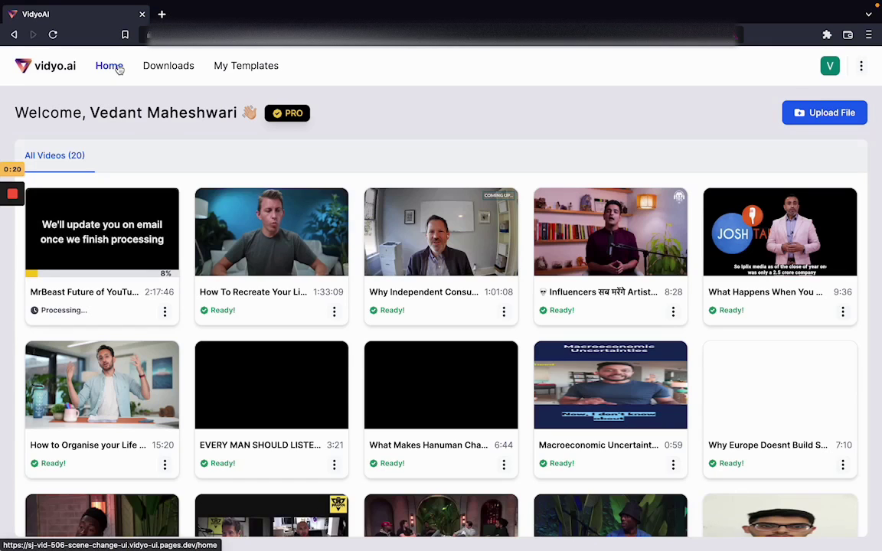
left_click(167, 67)
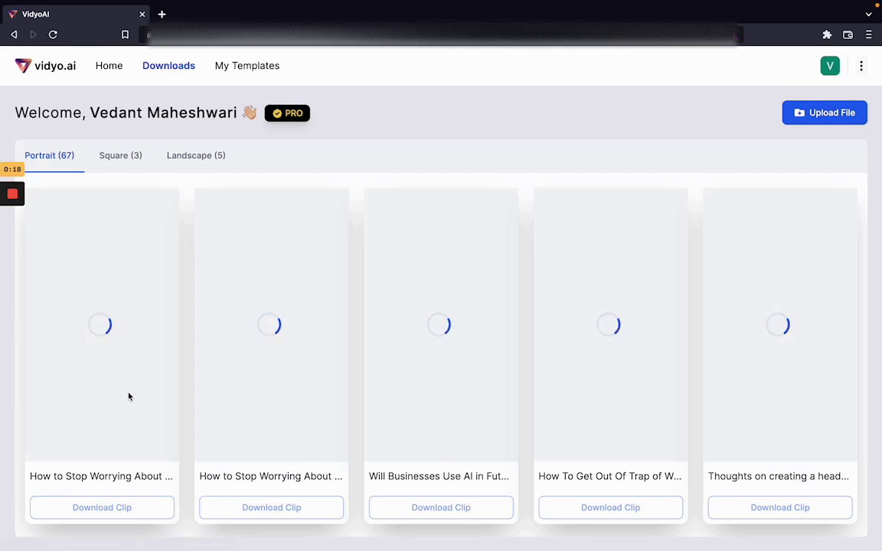
scroll(129, 396, "down", 3)
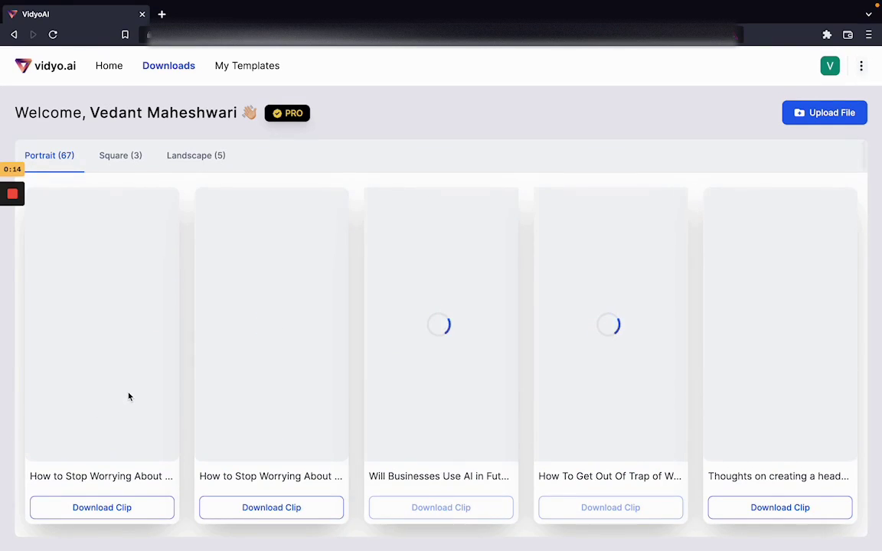
left_click(236, 67)
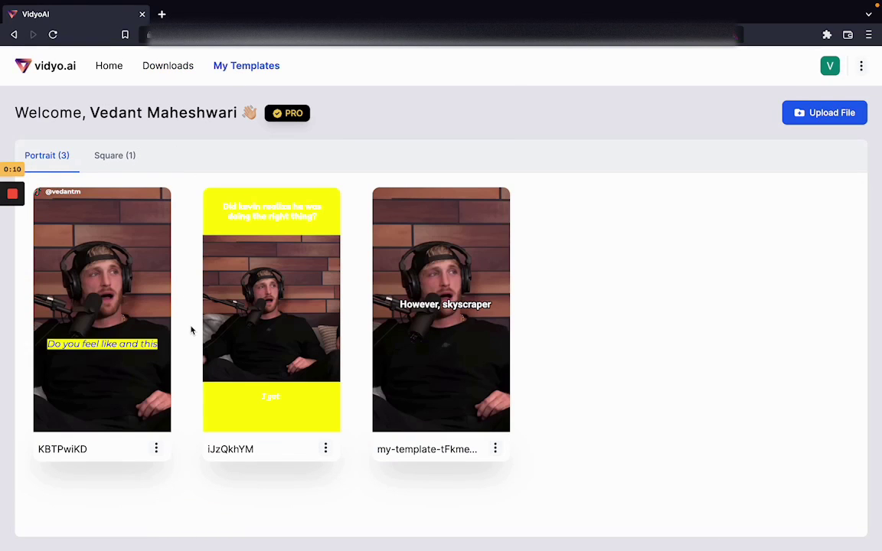